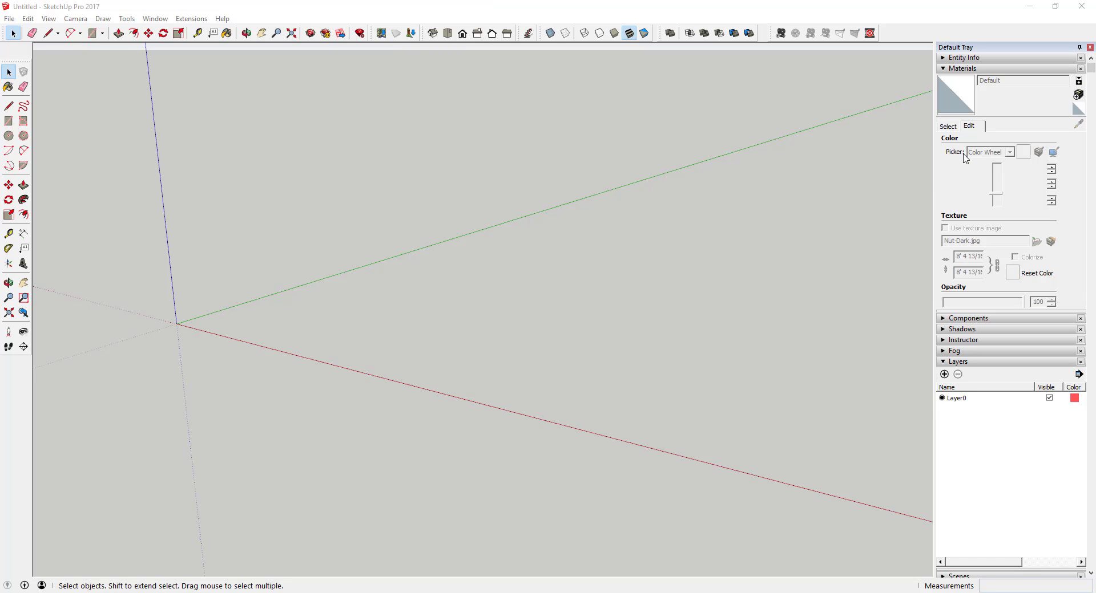
Show the Brick, Cladding and Siding collection in the Materials tray's Select list
{"action": "left_click", "coordinate": [945, 126]}
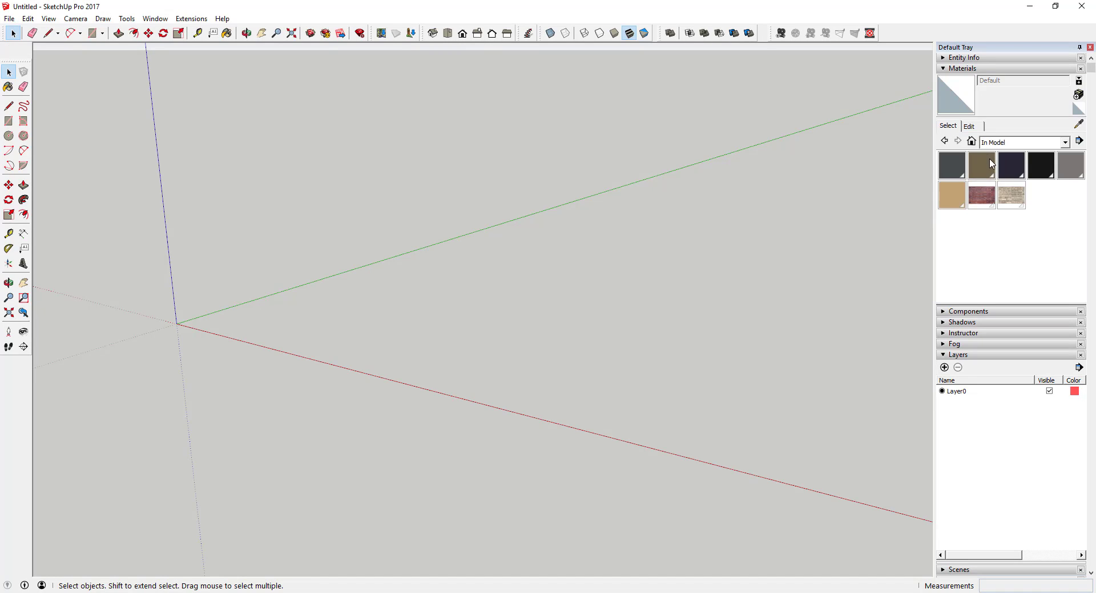
{"action": "left_click", "coordinate": [1002, 147]}
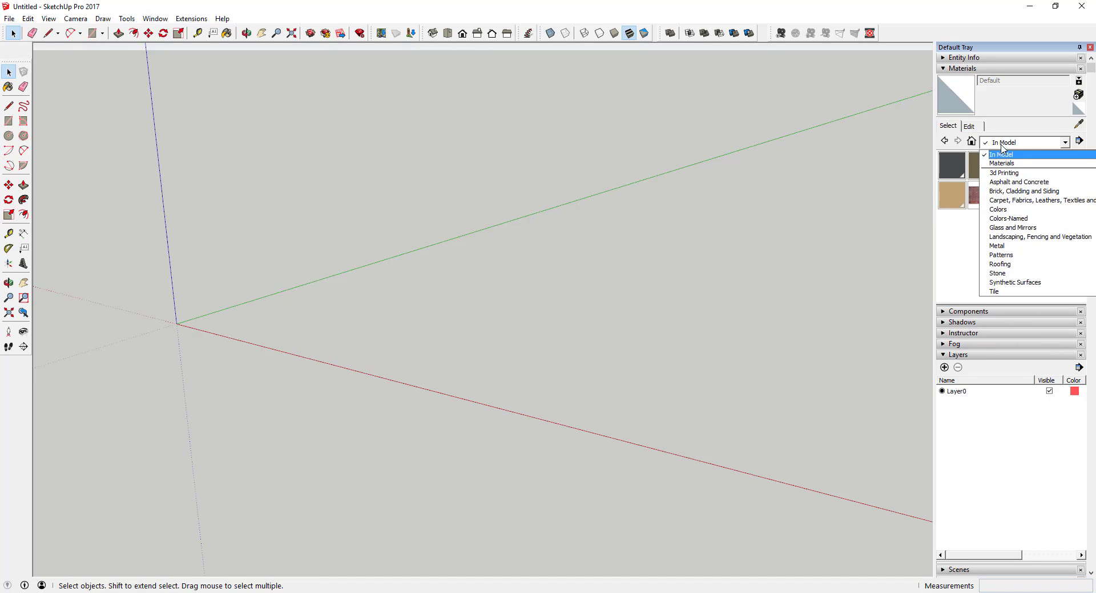
{"action": "left_click", "coordinate": [1011, 190]}
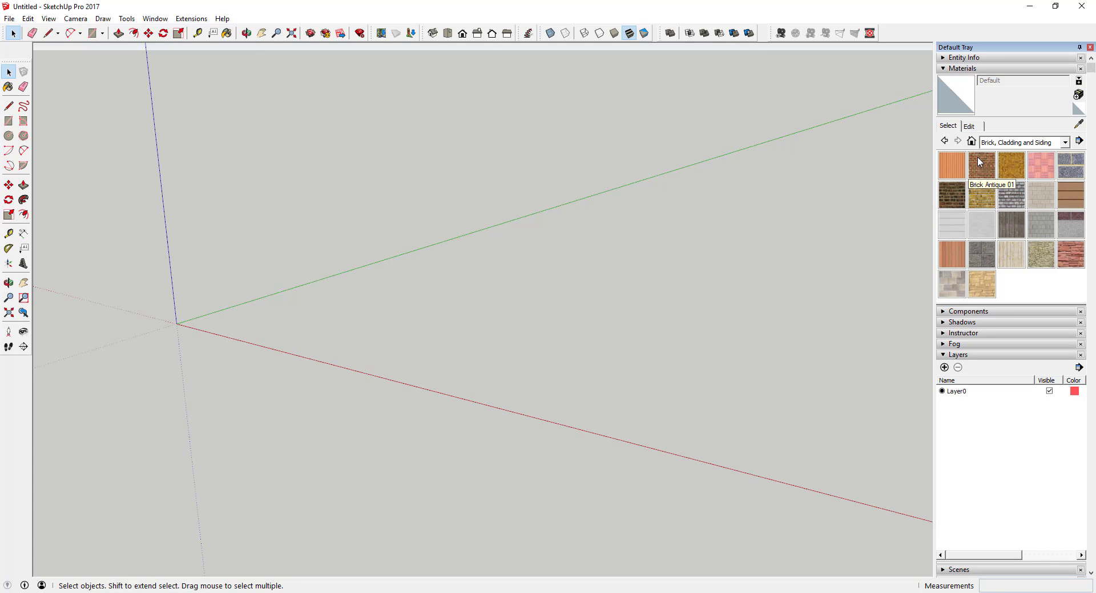
{"action": "middle_click_drag", "start_coordinate": [399, 309], "coordinate": [362, 324]}
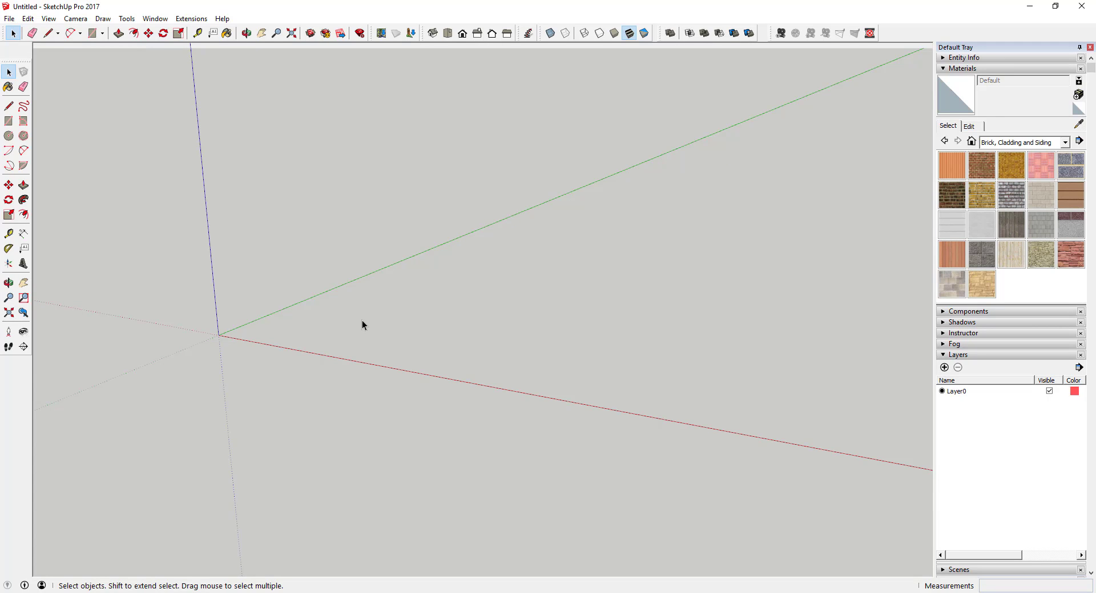
Draw a rectangle on the ground and push/pull it up into a box
{"action": "key", "text": "r"}
{"action": "left_click", "coordinate": [363, 319]}
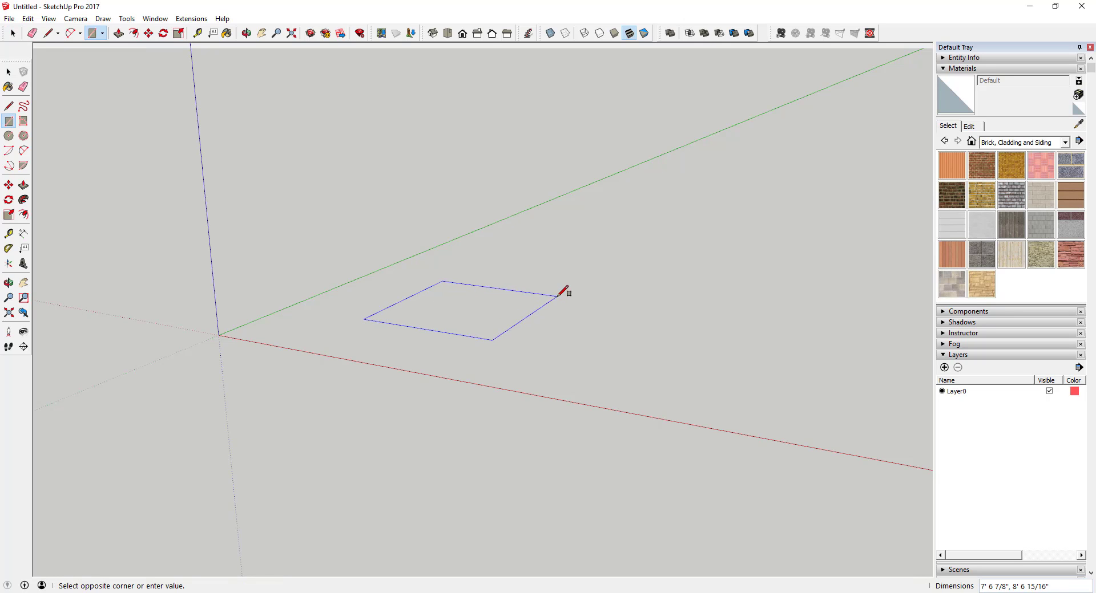
{"action": "left_click", "coordinate": [559, 296]}
{"action": "key", "text": "space"}
{"action": "key", "text": "p"}
{"action": "left_click_drag", "start_coordinate": [474, 320], "coordinate": [488, 150]}
Paint all four side faces of the box with Brick Antique 01
{"action": "key", "text": "space"}
{"action": "left_click", "coordinate": [981, 166]}
{"action": "left_click", "coordinate": [415, 212]}
{"action": "left_click", "coordinate": [511, 209]}
{"action": "mouse_move", "coordinate": [608, 196]}
{"action": "middle_mouse_down"}
{"action": "mouse_move", "coordinate": [98, 203]}
{"action": "mouse_move", "coordinate": [580, 188]}
{"action": "middle_mouse_up"}
{"action": "left_click", "coordinate": [581, 188]}
{"action": "mouse_move", "coordinate": [673, 188]}
{"action": "middle_mouse_down"}
{"action": "mouse_move", "coordinate": [489, 187]}
{"action": "mouse_move", "coordinate": [437, 259]}
{"action": "mouse_move", "coordinate": [728, 260]}
{"action": "middle_mouse_up"}
{"action": "left_click", "coordinate": [594, 176]}
Zoom and orbit to inspect the brick box from above, its top still untextured
{"action": "scroll", "coordinate": [457, 220], "scroll_direction": "up", "scroll_amount": 3}
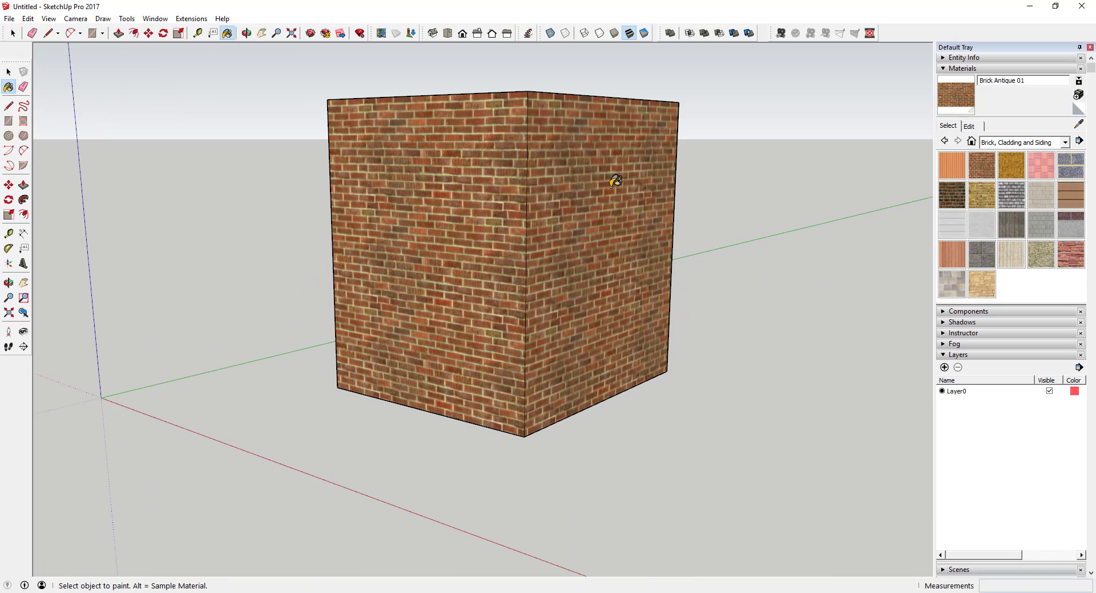
{"action": "scroll", "coordinate": [525, 171], "scroll_direction": "down", "scroll_amount": 2}
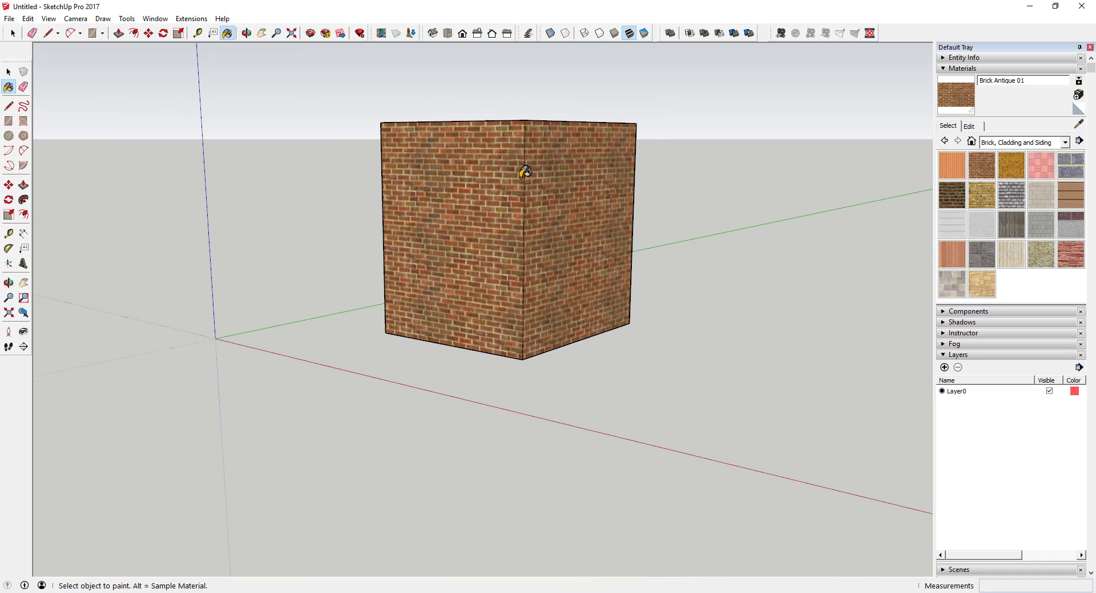
{"action": "middle_click_drag", "start_coordinate": [525, 172], "coordinate": [542, 213]}
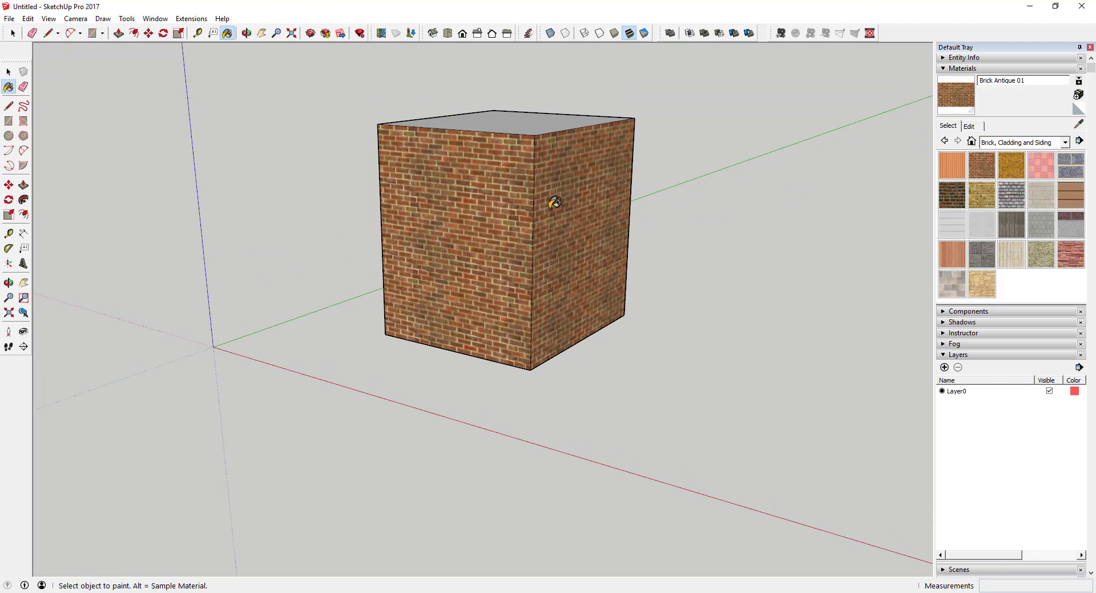
{"action": "key", "text": "space"}
{"action": "scroll", "coordinate": [602, 183], "scroll_direction": "up", "scroll_amount": 2}
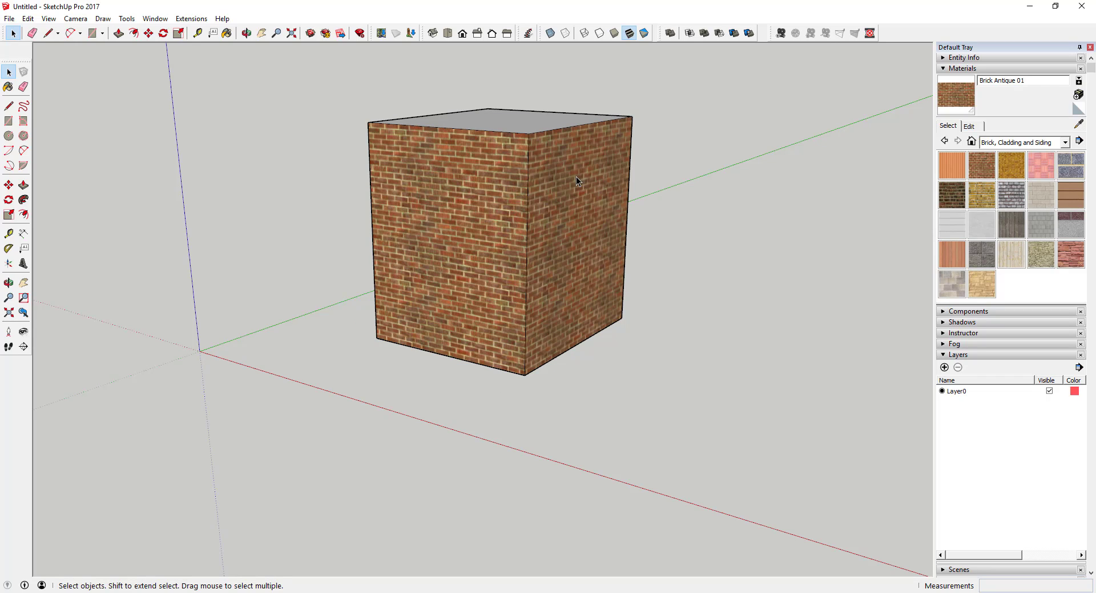
{"action": "scroll", "coordinate": [533, 193], "scroll_direction": "down", "scroll_amount": 2}
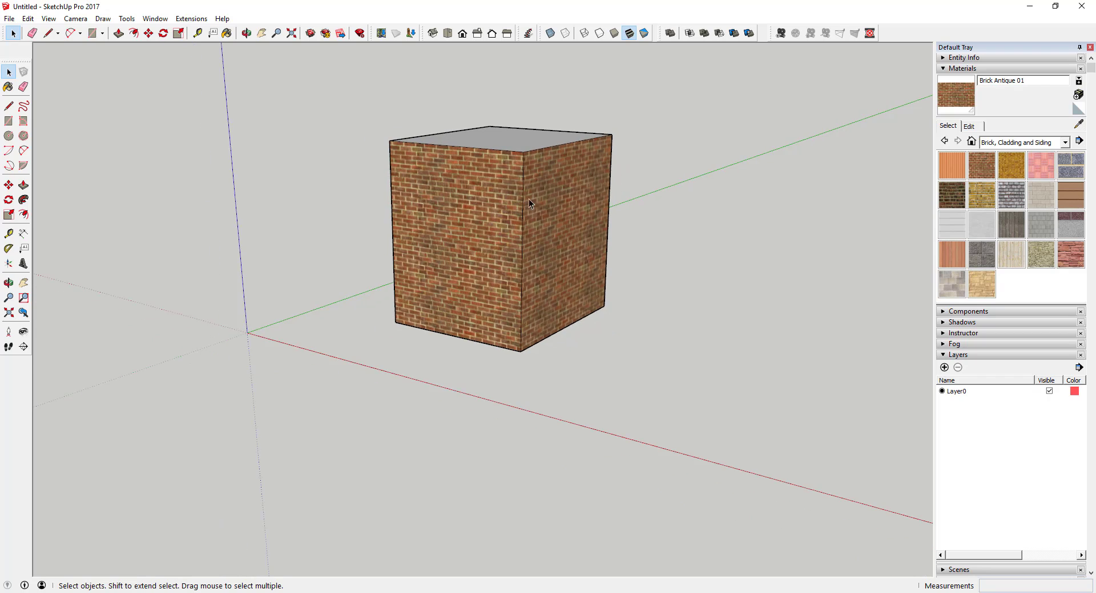
{"action": "scroll", "coordinate": [539, 170], "scroll_direction": "up", "scroll_amount": 2}
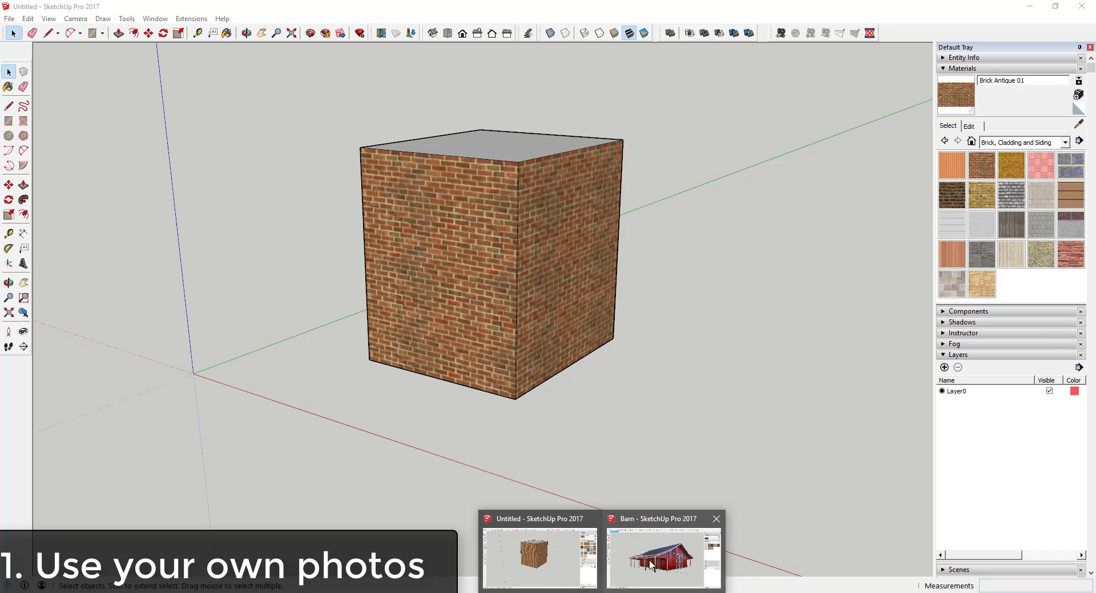
Switch to the Barn model and show its Match Photo scene over the barn photograph
{"action": "left_click", "coordinate": [656, 556]}
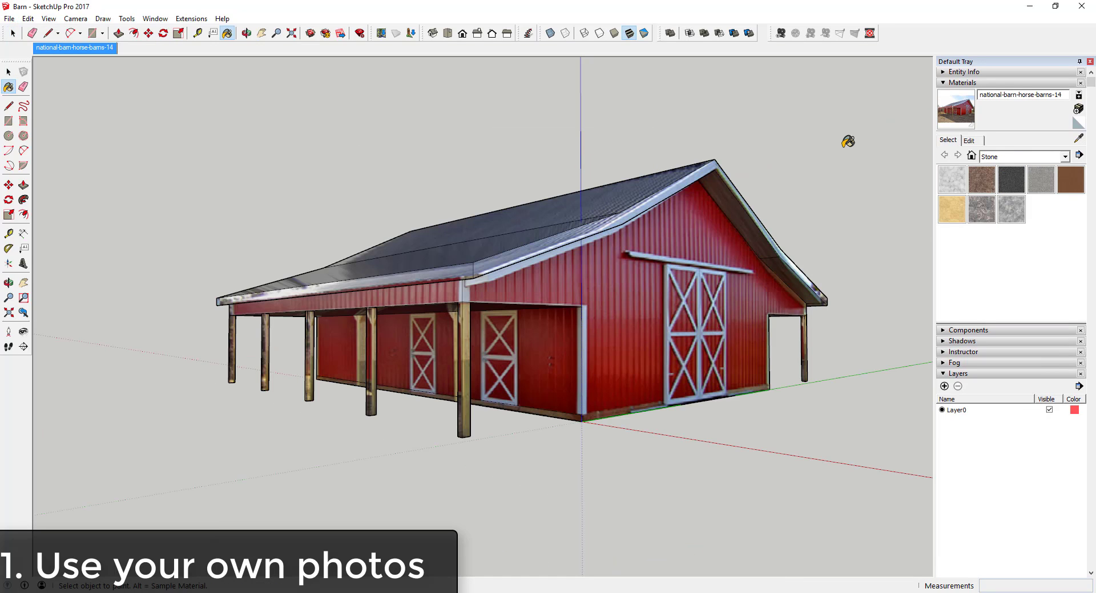
{"action": "key", "text": "space"}
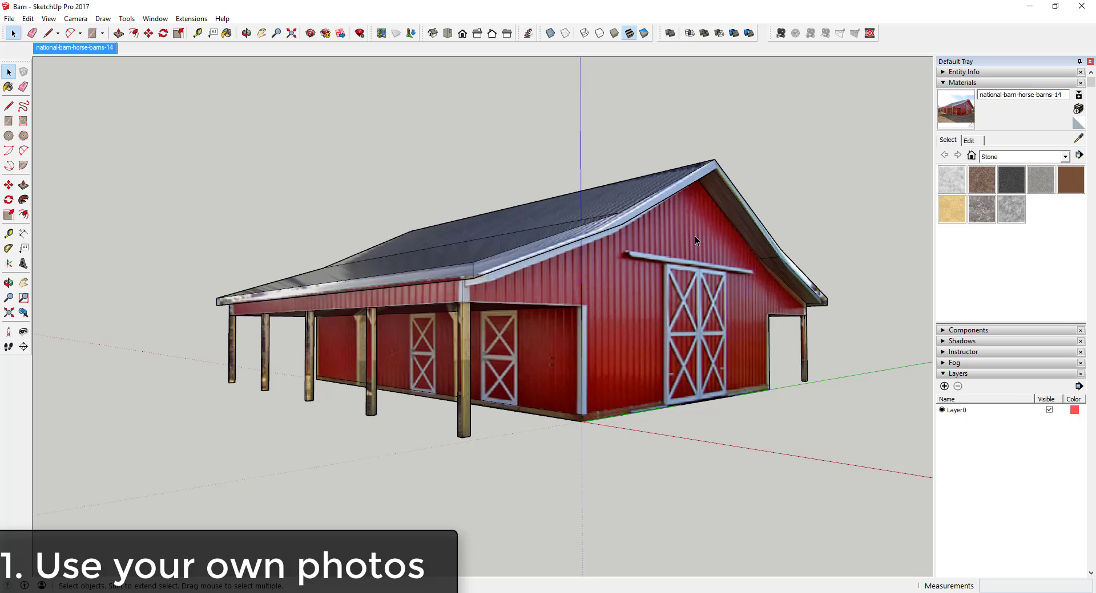
{"action": "middle_click_drag", "start_coordinate": [680, 224], "coordinate": [720, 273]}
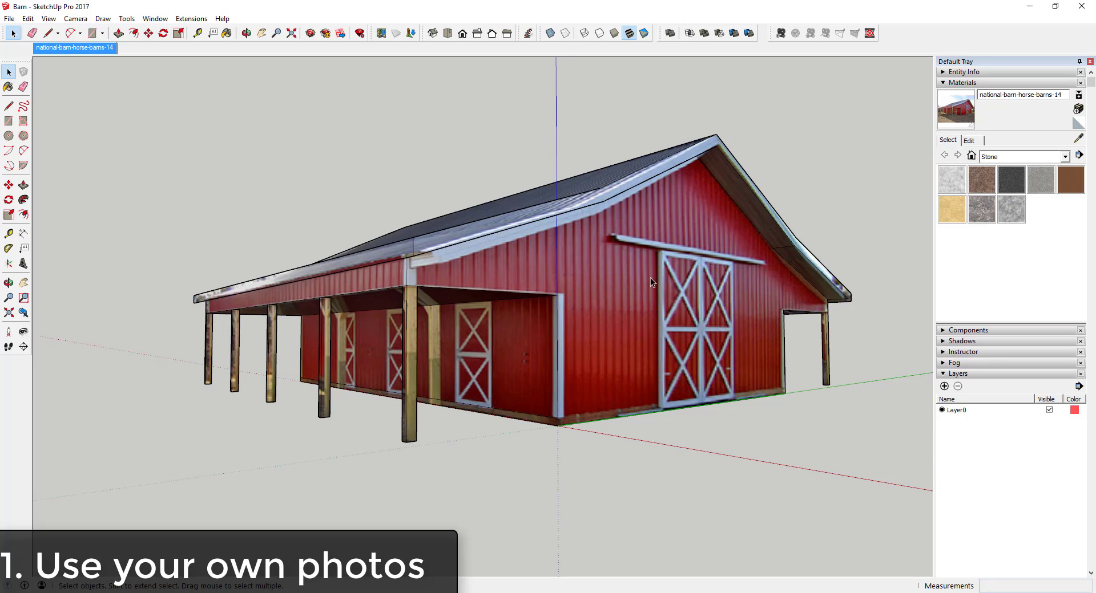
{"action": "left_click", "coordinate": [80, 48]}
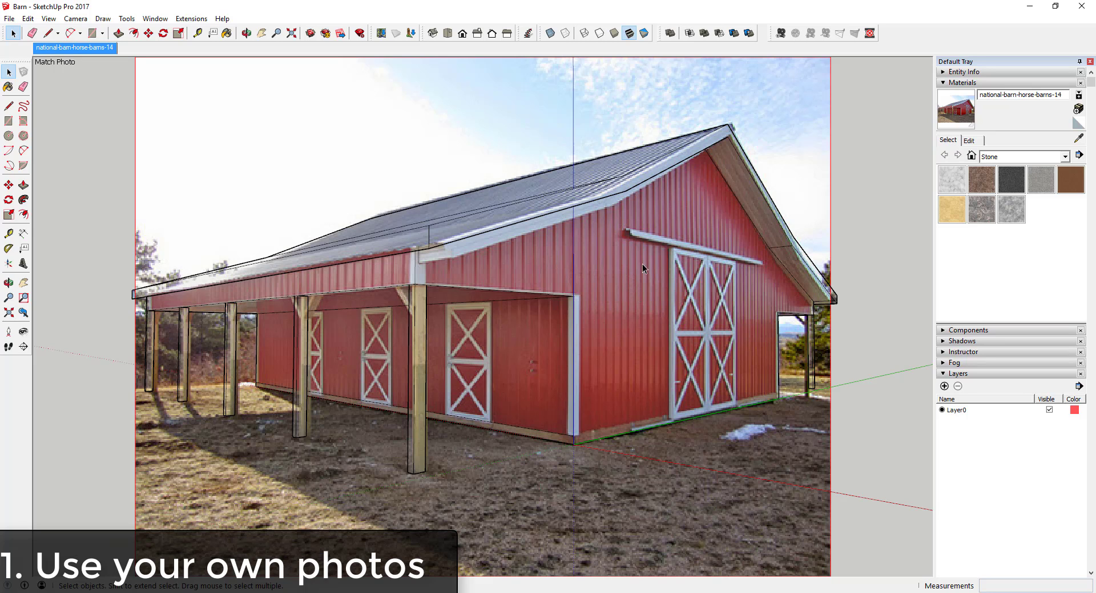
Orbit around the barn, looking down on the metal roof, then back to a low side view
{"action": "middle_click_drag", "start_coordinate": [649, 264], "coordinate": [545, 320]}
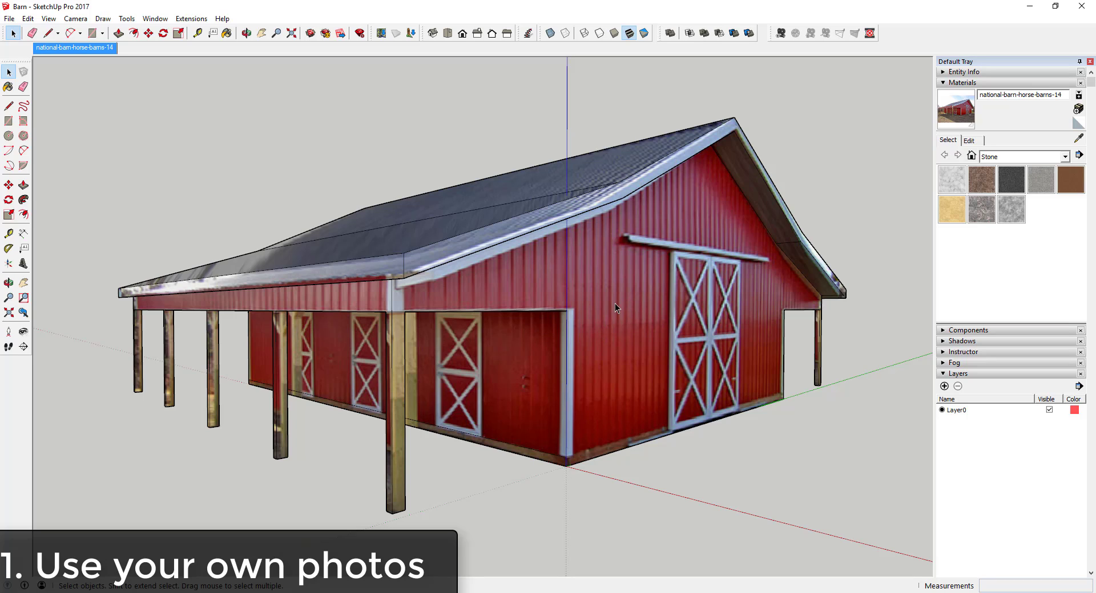
{"action": "middle_click_drag", "start_coordinate": [652, 225], "coordinate": [614, 192]}
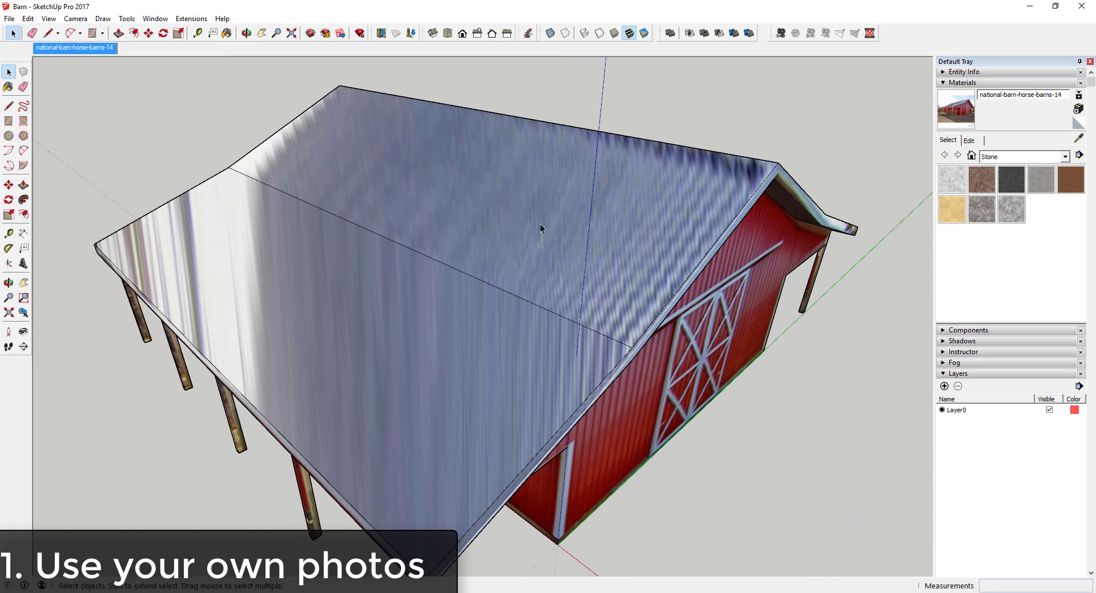
{"action": "middle_click_drag", "start_coordinate": [546, 310], "coordinate": [682, 249]}
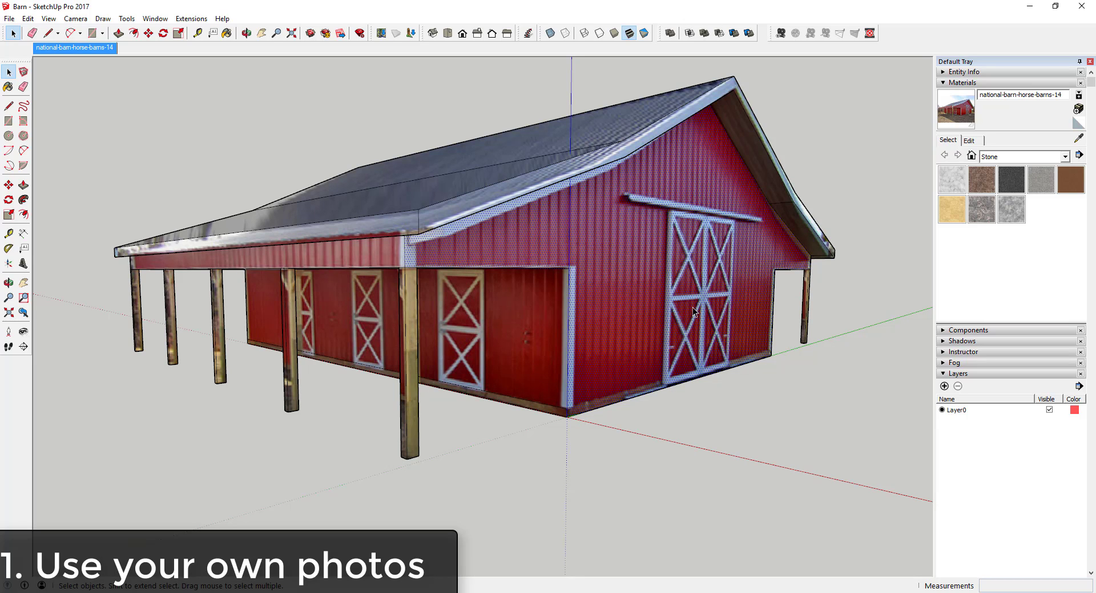
Draw a rectangle on the ground beside the barn and select it
{"action": "scroll", "coordinate": [693, 307], "scroll_direction": "down", "scroll_amount": 3}
{"action": "left_click", "coordinate": [703, 341]}
{"action": "key", "text": "r"}
{"action": "left_click", "coordinate": [754, 390]}
{"action": "scroll", "coordinate": [905, 393], "scroll_direction": "up", "scroll_amount": 6}
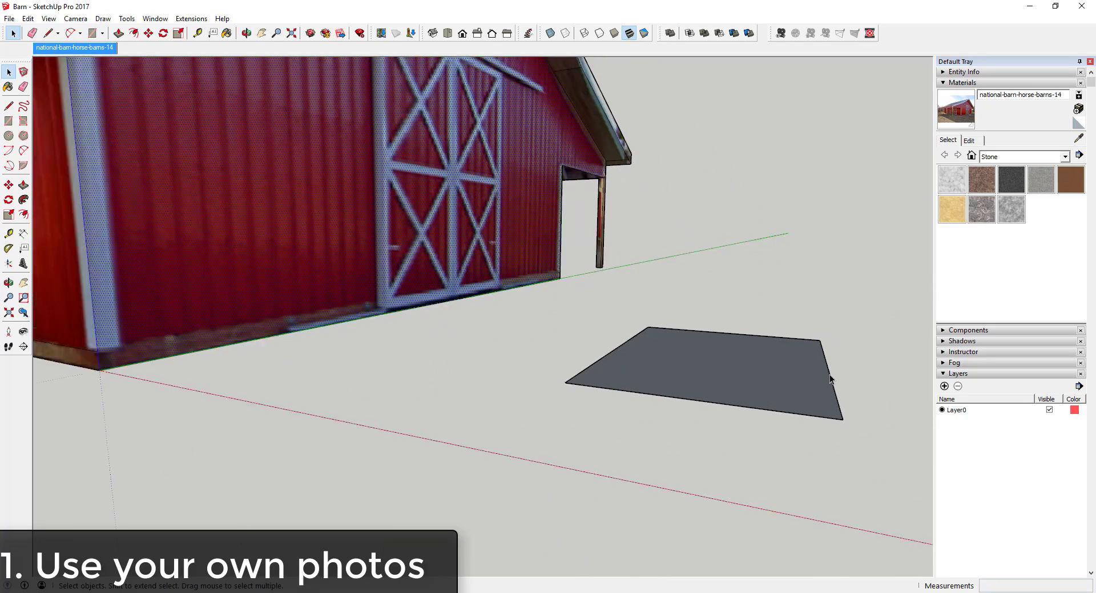
{"action": "middle_click_drag", "start_coordinate": [821, 372], "coordinate": [734, 402]}
{"action": "left_click", "coordinate": [734, 402]}
Import brick_red_4104_5283_Small from Downloads as a texture onto the rectangle
{"action": "left_click", "coordinate": [10, 18]}
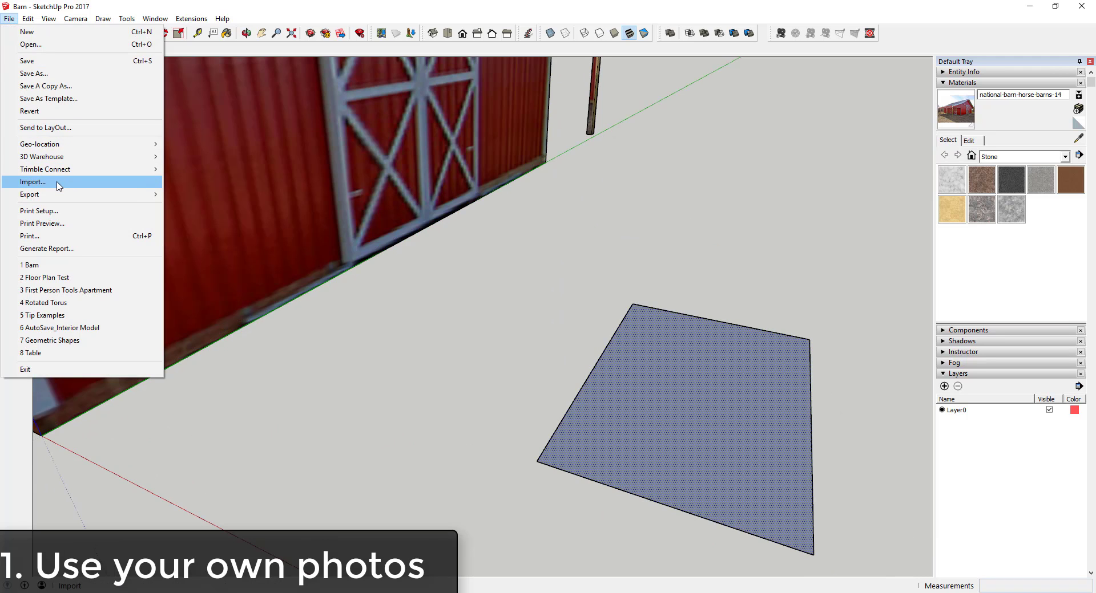
{"action": "left_click", "coordinate": [33, 182]}
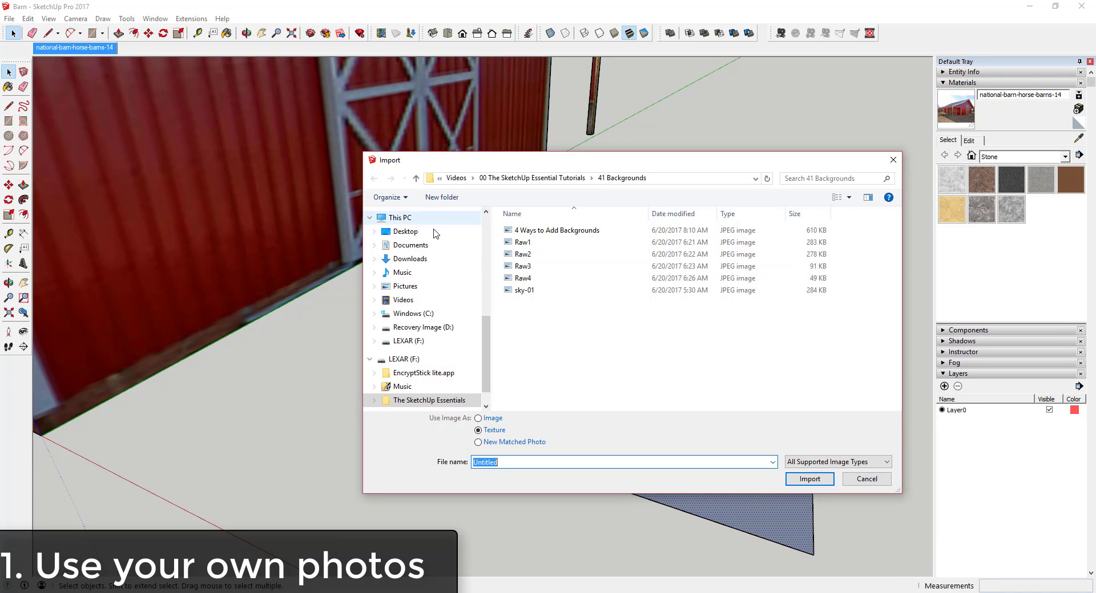
{"action": "scroll", "coordinate": [434, 235], "scroll_direction": "up", "scroll_amount": 2}
{"action": "left_click", "coordinate": [409, 332]}
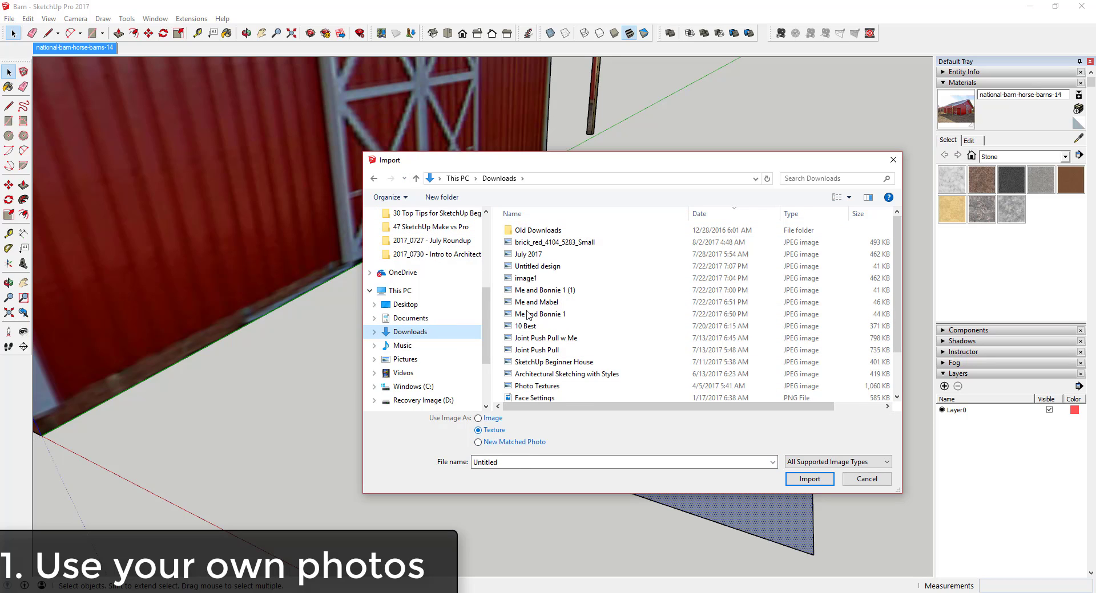
{"action": "double_click", "coordinate": [551, 242]}
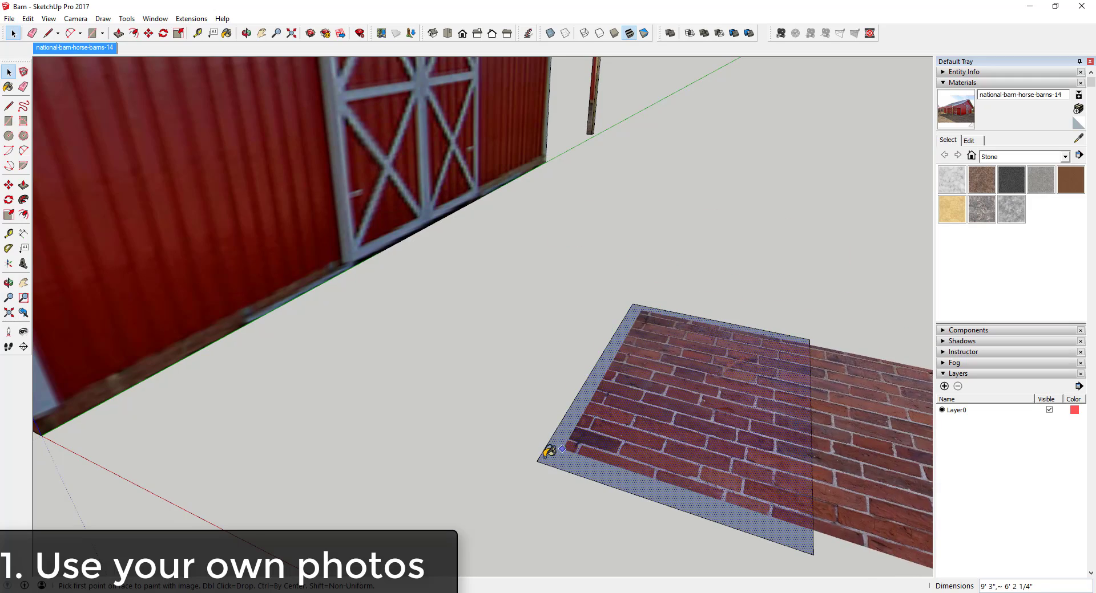
{"action": "left_click", "coordinate": [537, 461]}
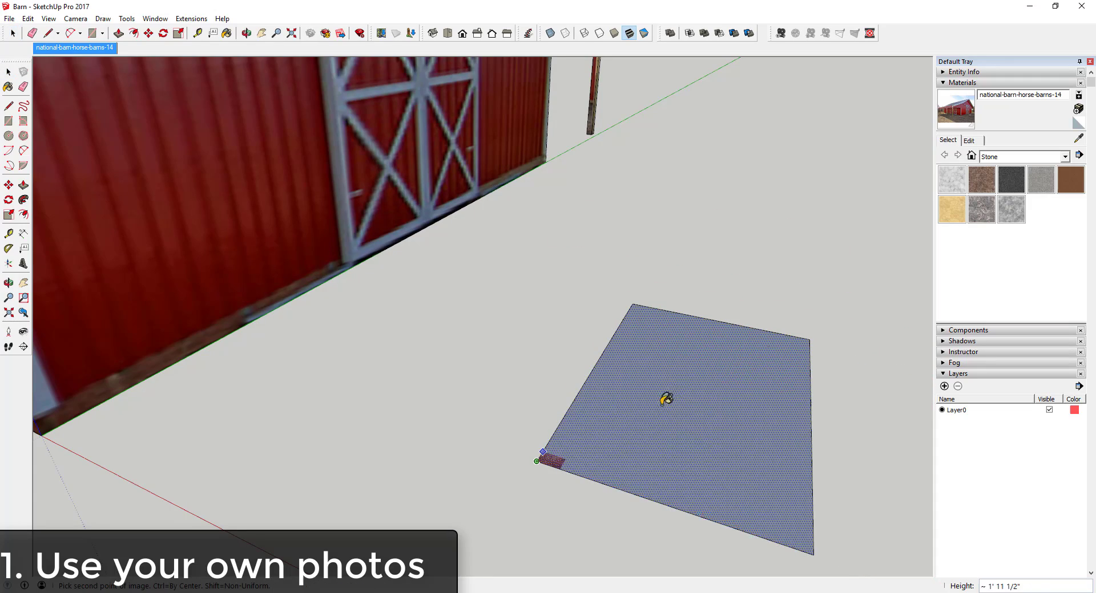
{"action": "left_click", "coordinate": [761, 338]}
{"action": "middle_click_drag", "start_coordinate": [770, 324], "coordinate": [648, 386]}
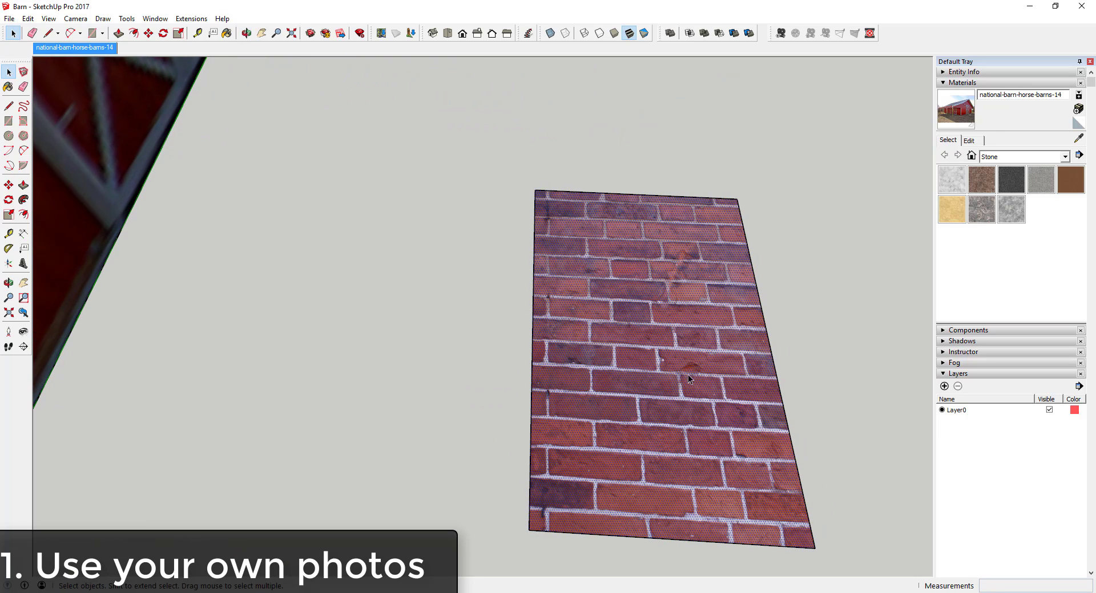
{"action": "middle_click_drag", "start_coordinate": [786, 233], "coordinate": [776, 191]}
Delete the brick rectangle and orbit back to a full view of the barn's gable end
{"action": "key", "text": "Delete"}
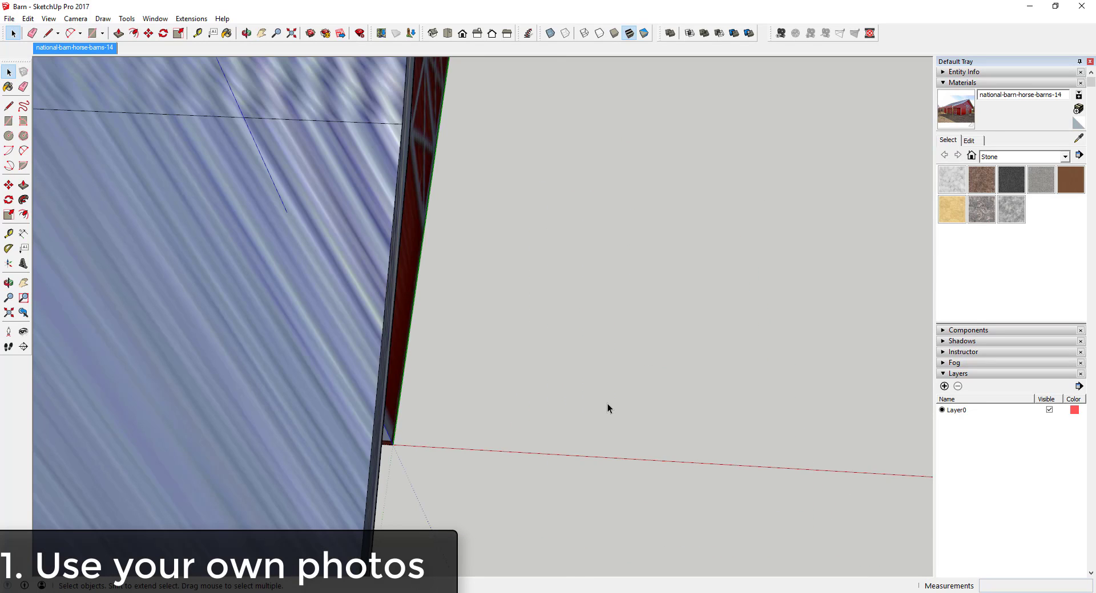
{"action": "middle_click_drag", "start_coordinate": [608, 403], "coordinate": [562, 196]}
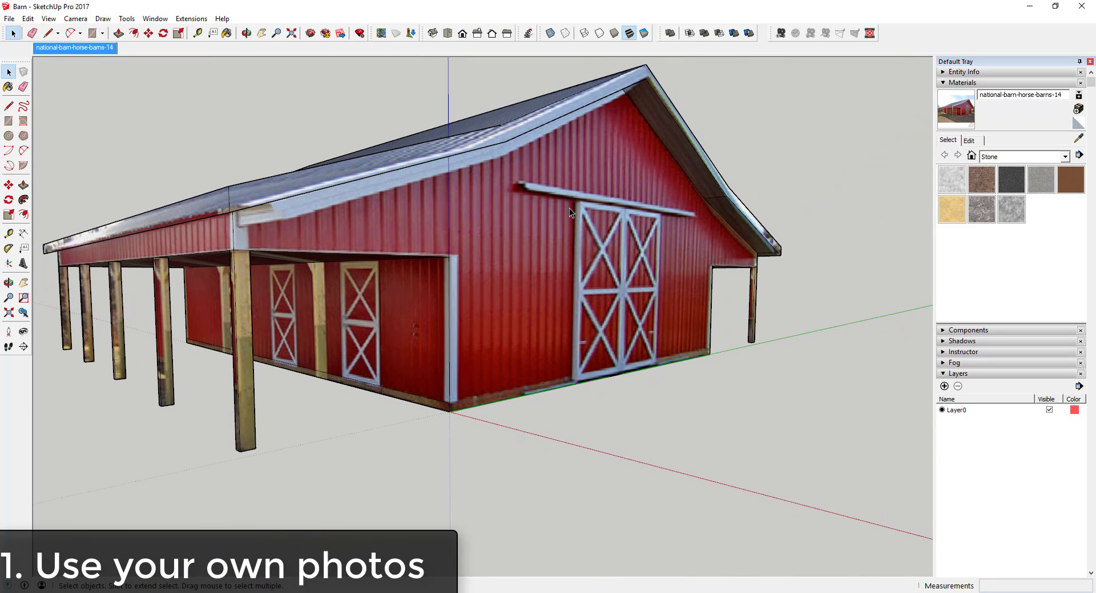
{"action": "middle_click_drag", "start_coordinate": [550, 210], "coordinate": [559, 210]}
{"action": "scroll", "coordinate": [639, 240], "scroll_direction": "down", "scroll_amount": 4}
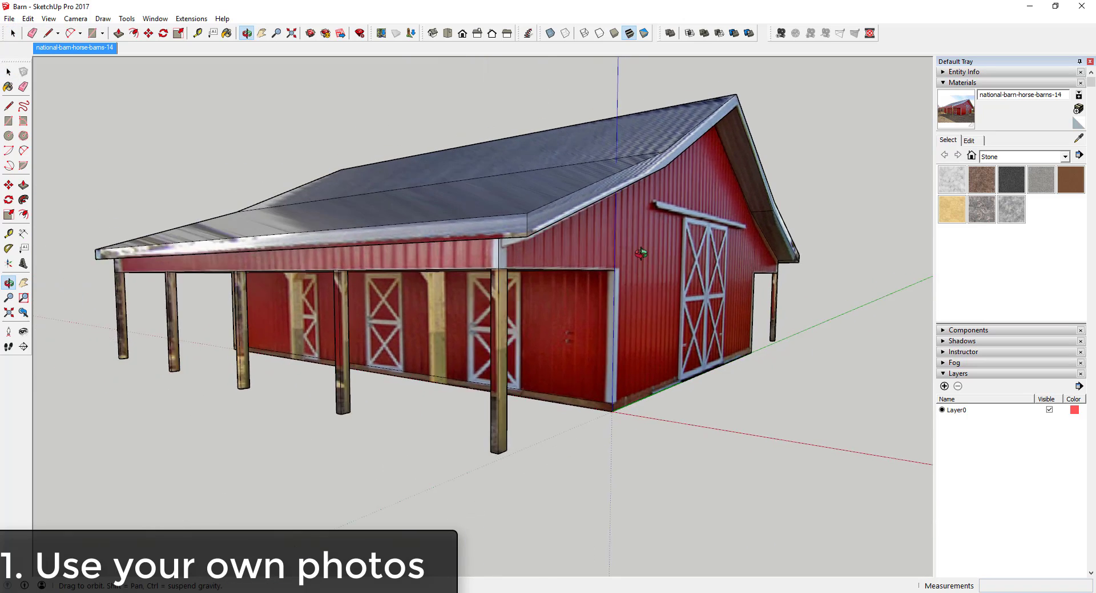
{"action": "scroll", "coordinate": [651, 245], "scroll_direction": "up", "scroll_amount": 2}
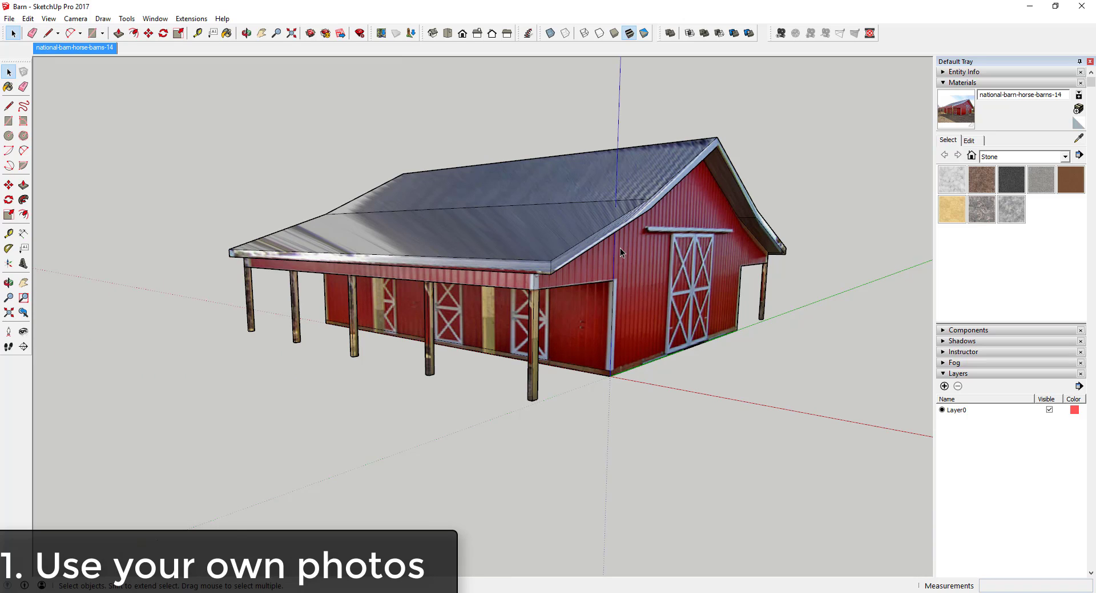
{"action": "middle_click_drag", "start_coordinate": [611, 251], "coordinate": [697, 238]}
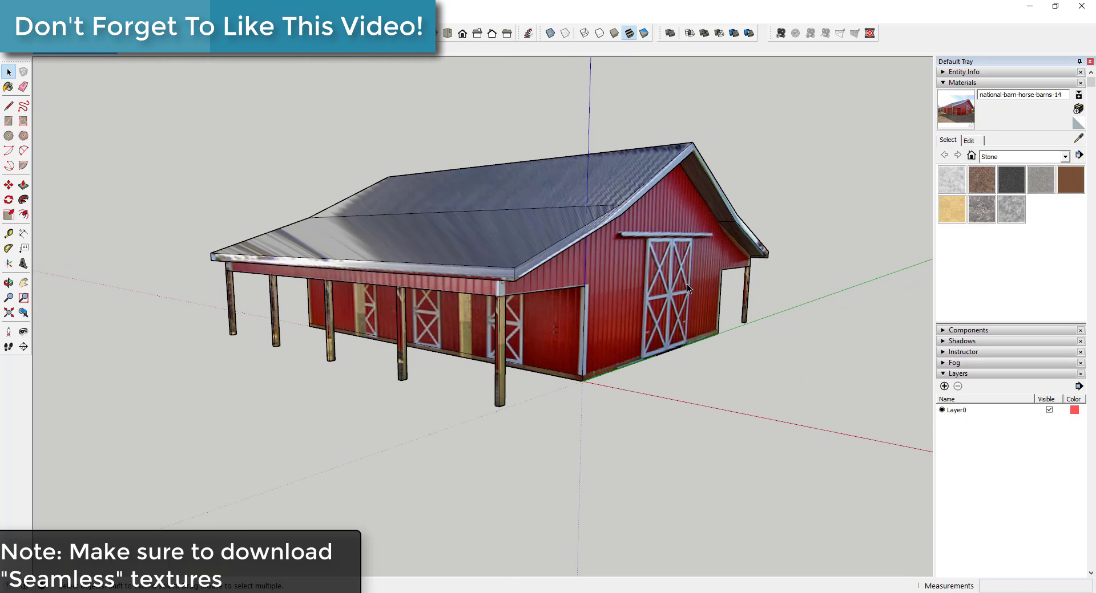
In the Untitled model, select the whole brick cube and delete it
{"action": "mouse_move", "coordinate": [601, 592]}
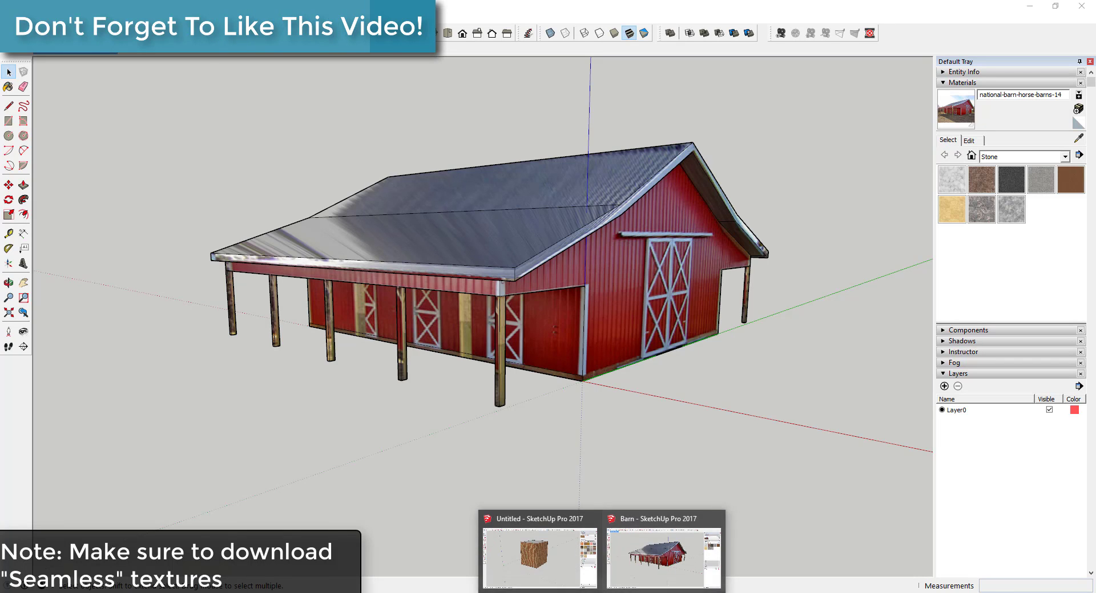
{"action": "left_click", "coordinate": [552, 555]}
{"action": "triple_click", "coordinate": [443, 175]}
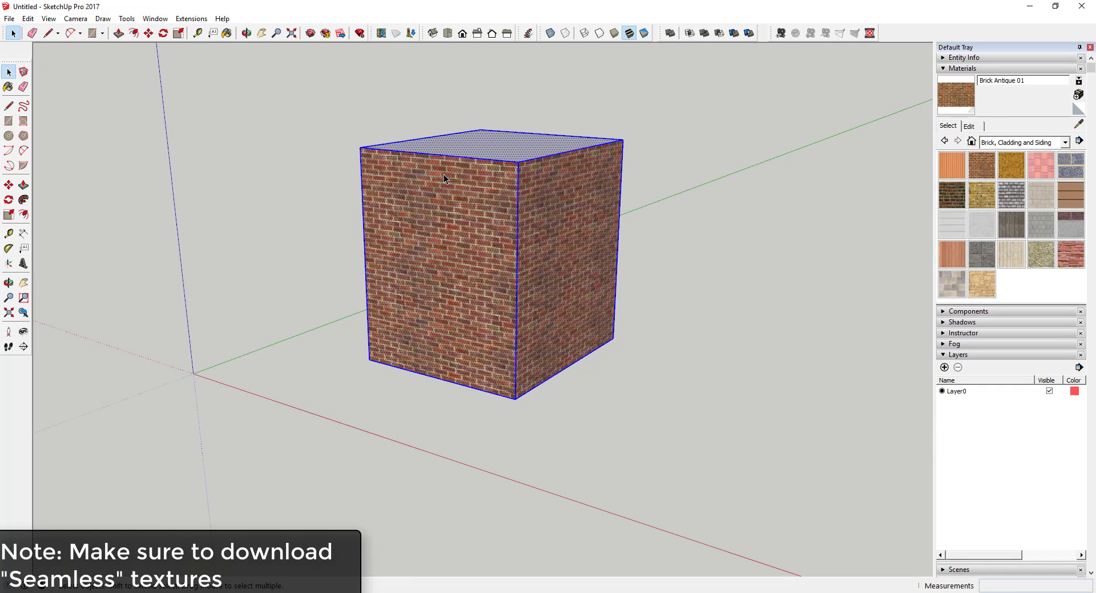
{"action": "key", "text": "Delete"}
Unhide all hidden walls and orbit to face them
{"action": "left_click", "coordinate": [28, 19]}
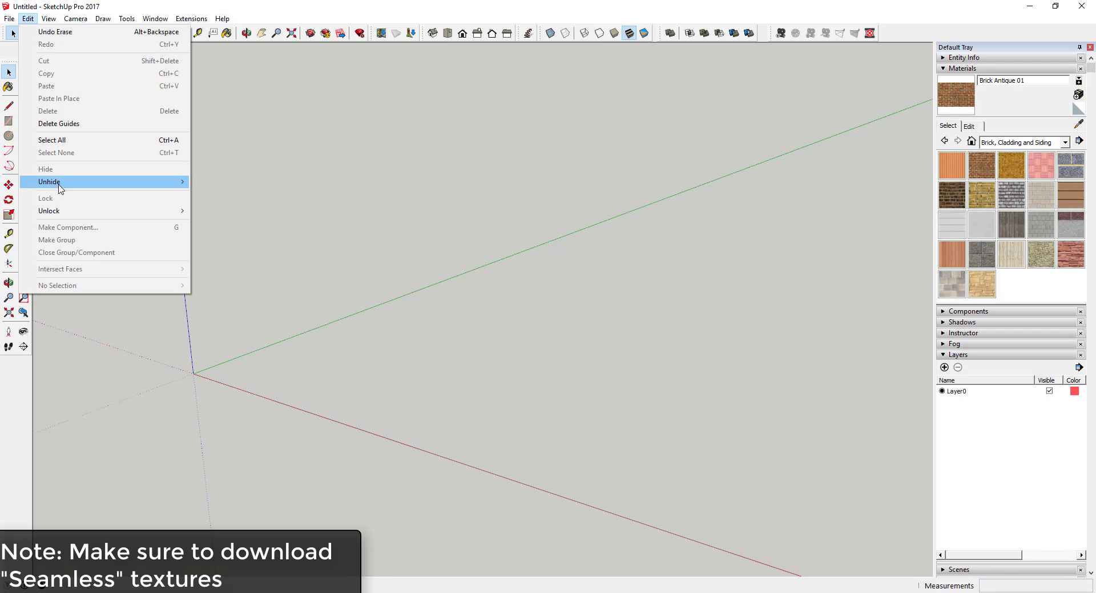
{"action": "mouse_move", "coordinate": [60, 182]}
{"action": "left_click", "coordinate": [231, 207]}
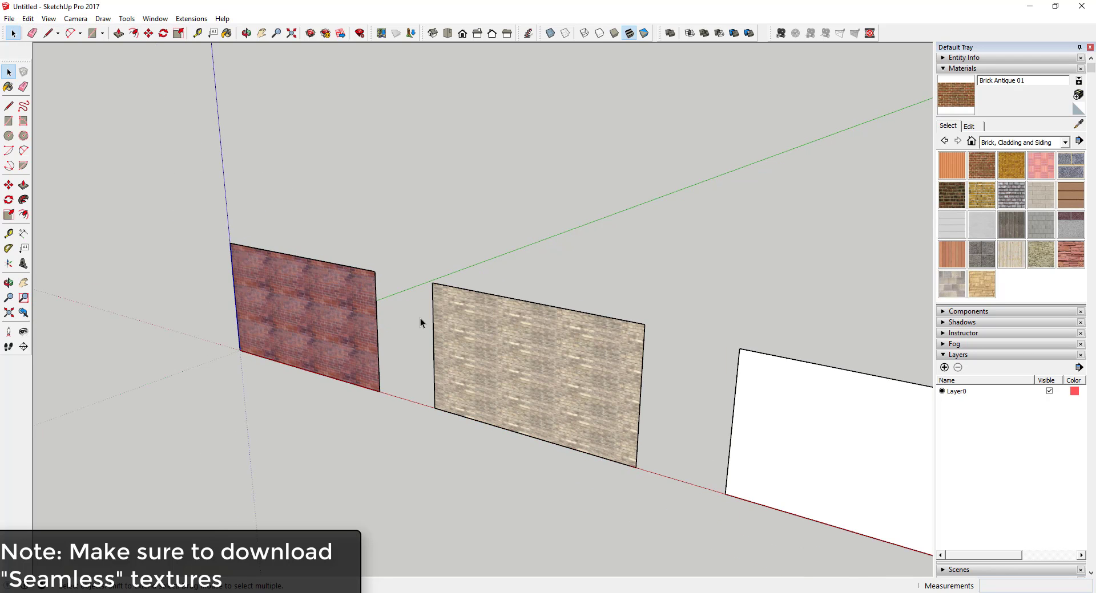
{"action": "middle_click_drag", "start_coordinate": [457, 330], "coordinate": [487, 258]}
{"action": "scroll", "coordinate": [304, 335], "scroll_direction": "up", "scroll_amount": 3}
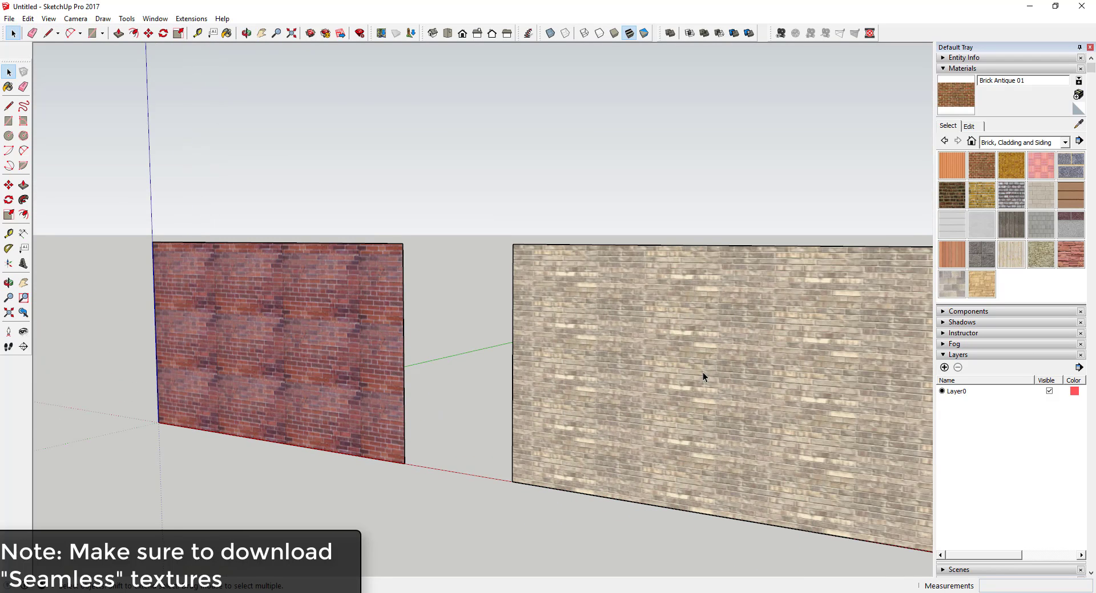
{"action": "scroll", "coordinate": [696, 364], "scroll_direction": "up", "scroll_amount": 2}
{"action": "middle_click_drag", "start_coordinate": [625, 347], "coordinate": [680, 326]}
{"action": "scroll", "coordinate": [679, 326], "scroll_direction": "down", "scroll_amount": 1}
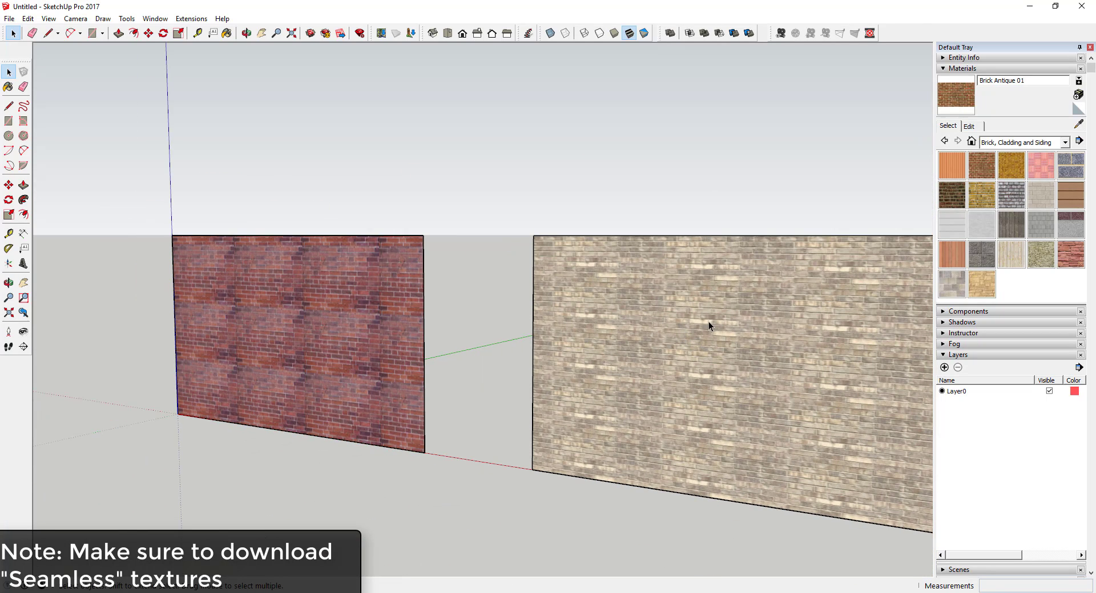
Select the red brick wall, centre it in front view, then return to perspective
{"action": "left_click", "coordinate": [349, 296]}
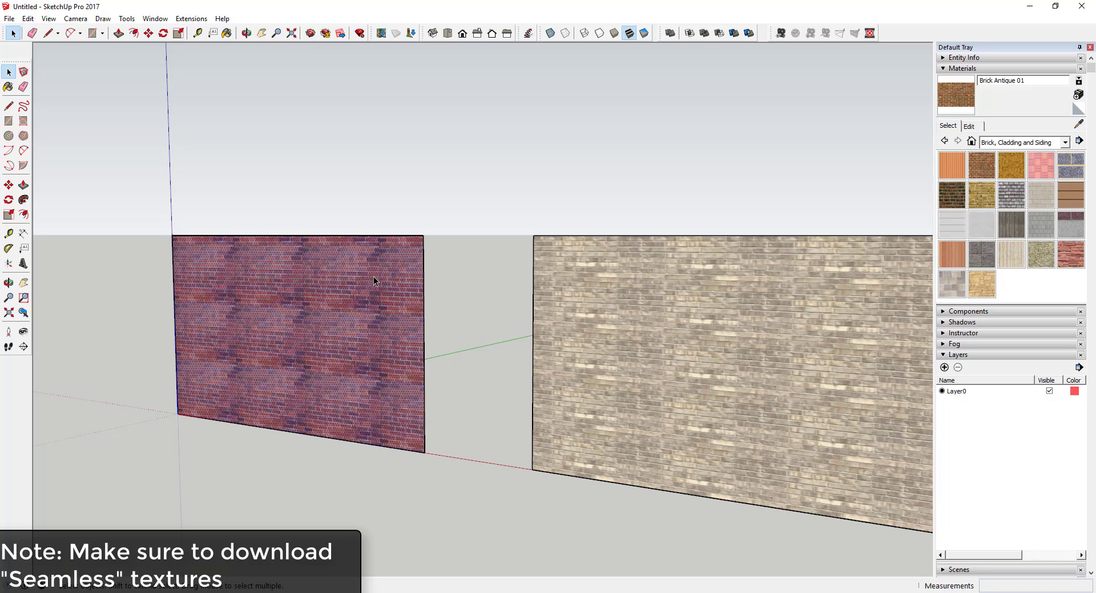
{"action": "key", "text": "f"}
{"action": "key", "text": "o"}
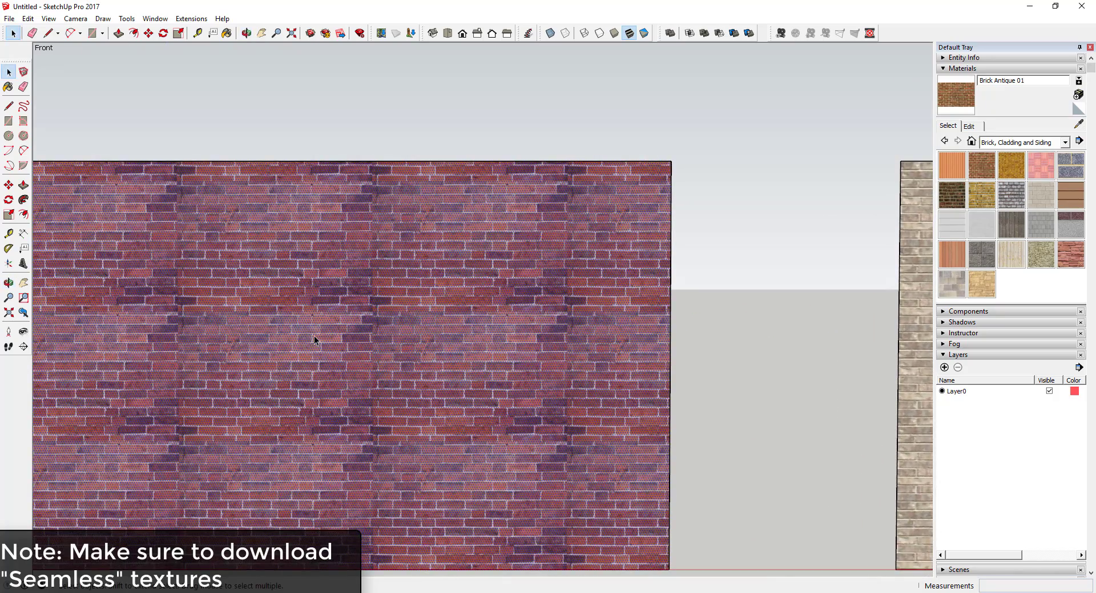
{"action": "key", "text": "space"}
{"action": "middle_click_drag", "start_coordinate": [314, 337], "coordinate": [418, 308], "text": "shift"}
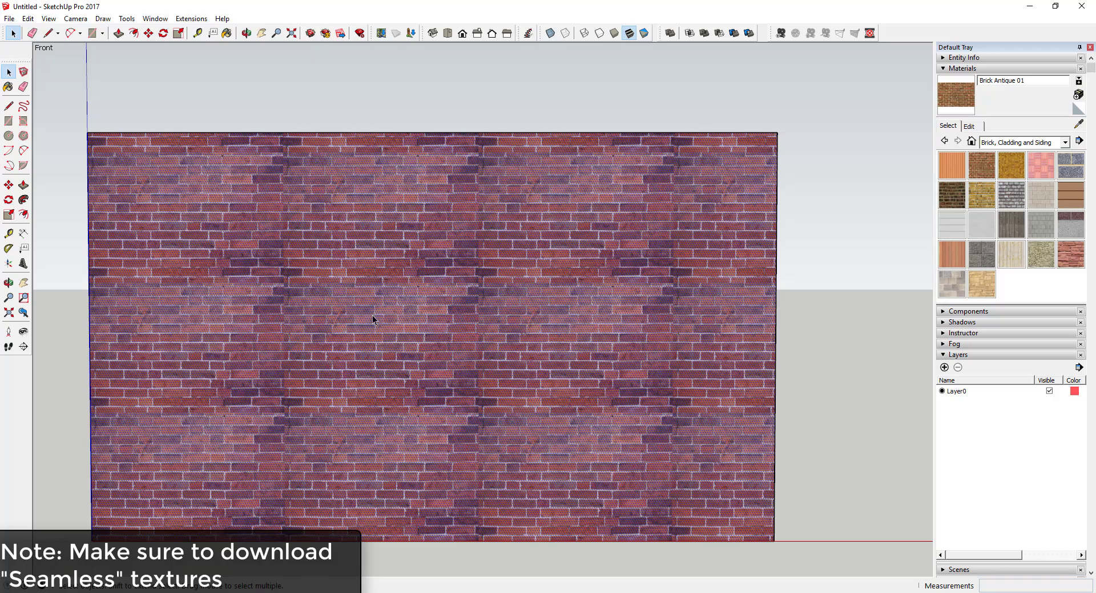
{"action": "middle_click_drag", "start_coordinate": [597, 224], "coordinate": [595, 274]}
{"action": "right_click", "coordinate": [596, 277]}
{"action": "left_click", "coordinate": [627, 384]}
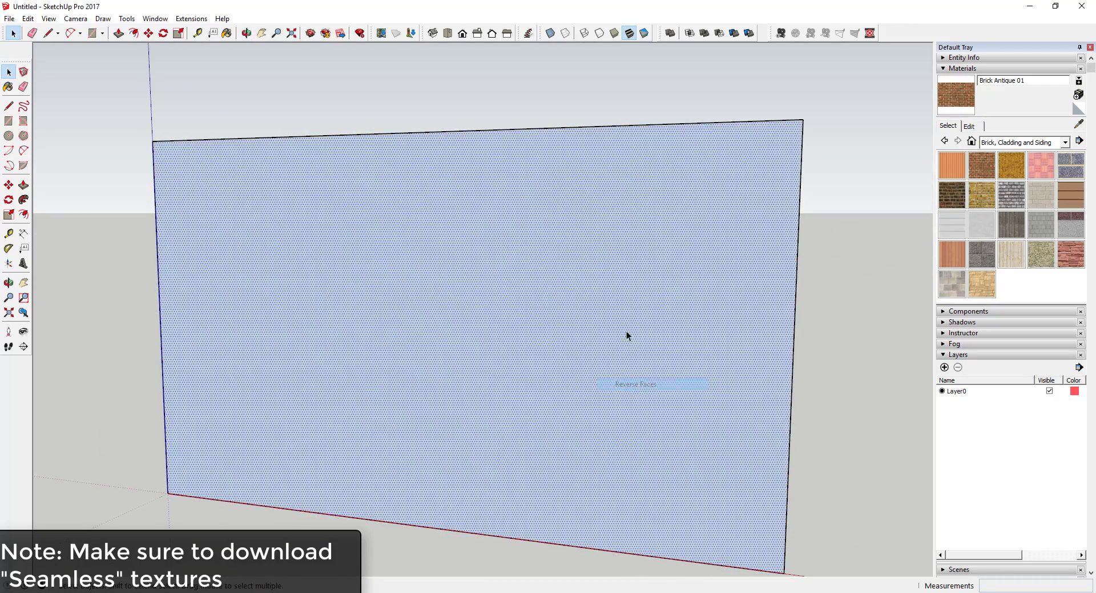
{"action": "right_click", "coordinate": [627, 265]}
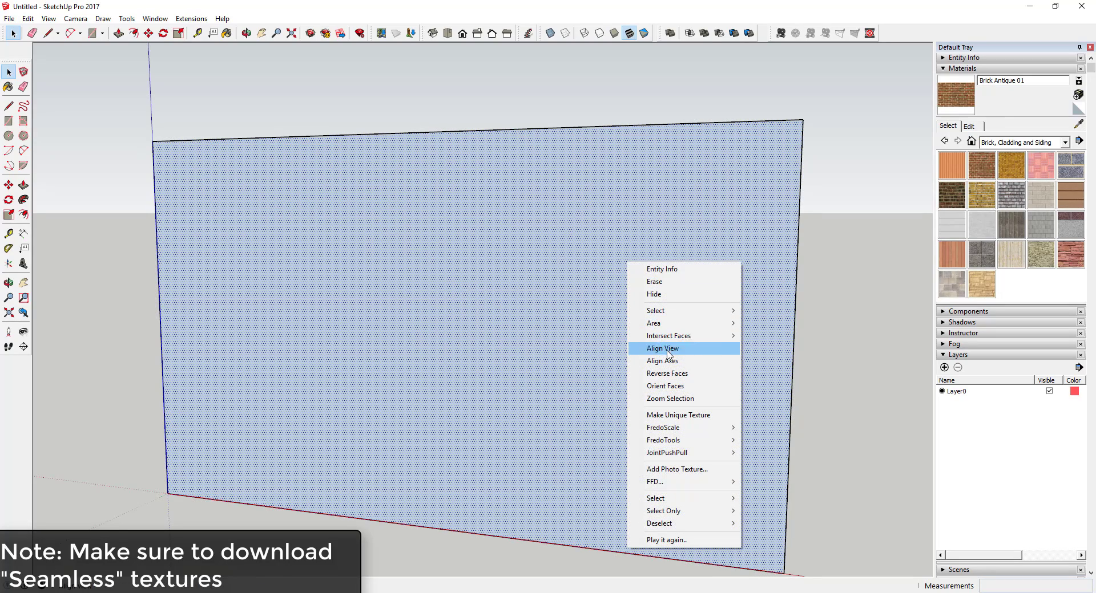
{"action": "left_click", "coordinate": [650, 374]}
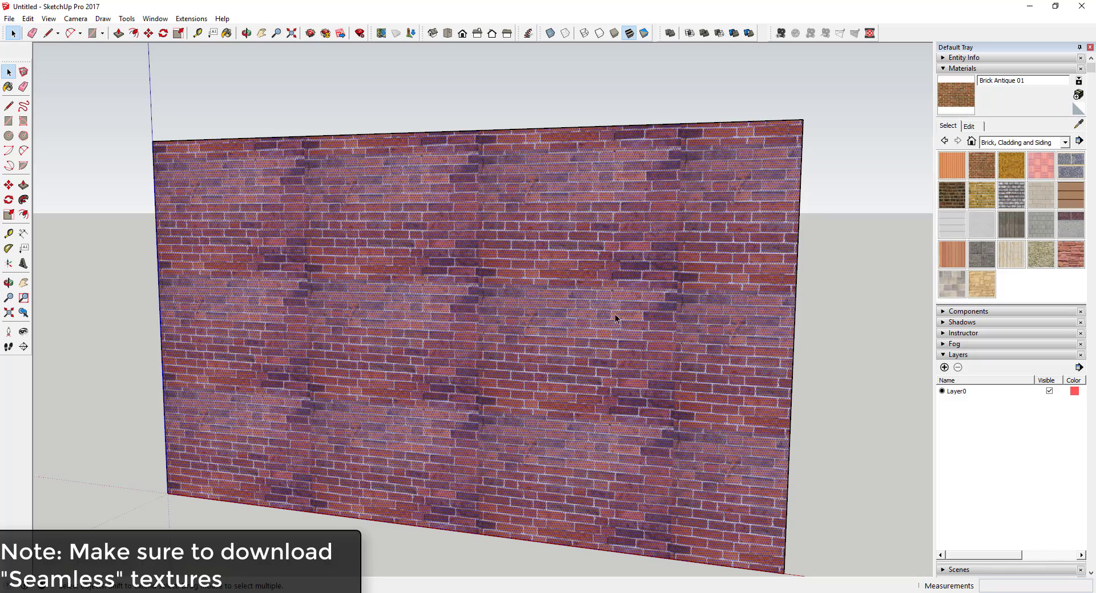
{"action": "scroll", "coordinate": [229, 297], "scroll_direction": "up", "scroll_amount": 3}
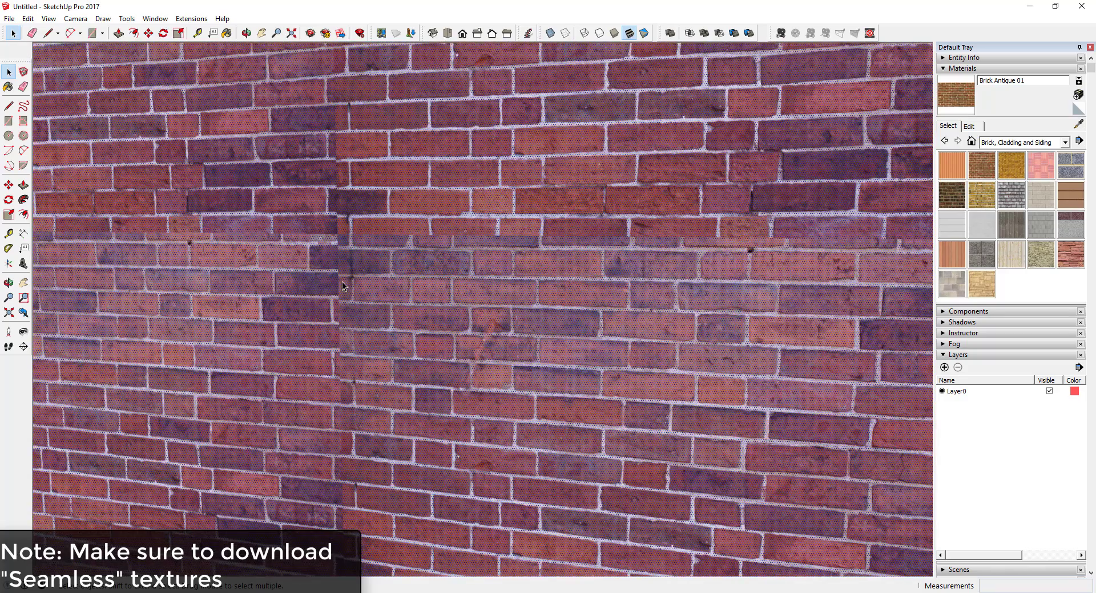
{"action": "scroll", "coordinate": [344, 286], "scroll_direction": "up", "scroll_amount": 2}
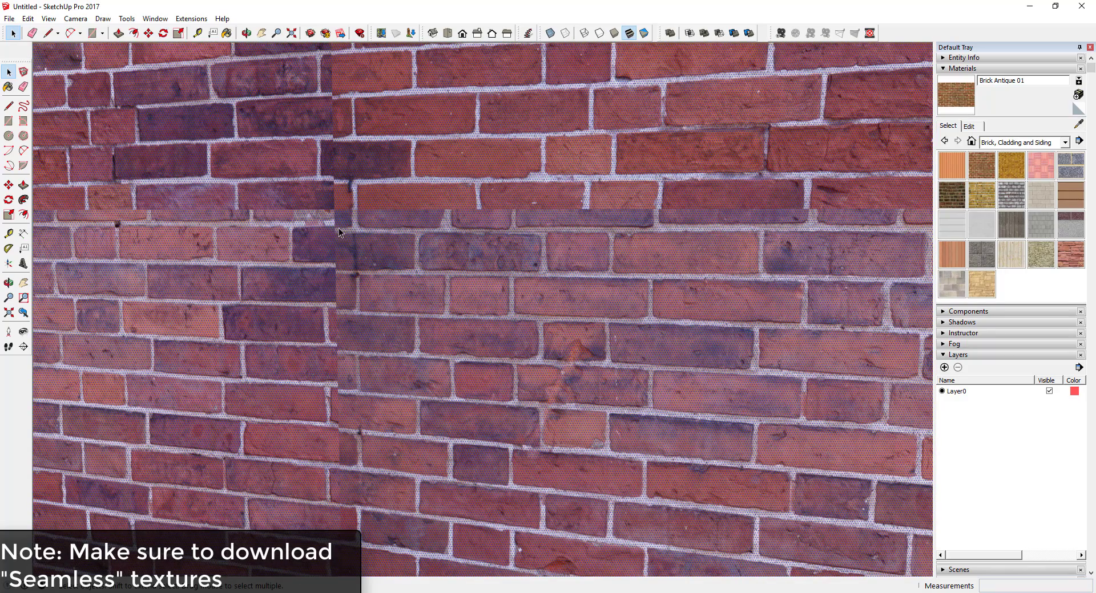
{"action": "scroll", "coordinate": [340, 322], "scroll_direction": "down", "scroll_amount": 8}
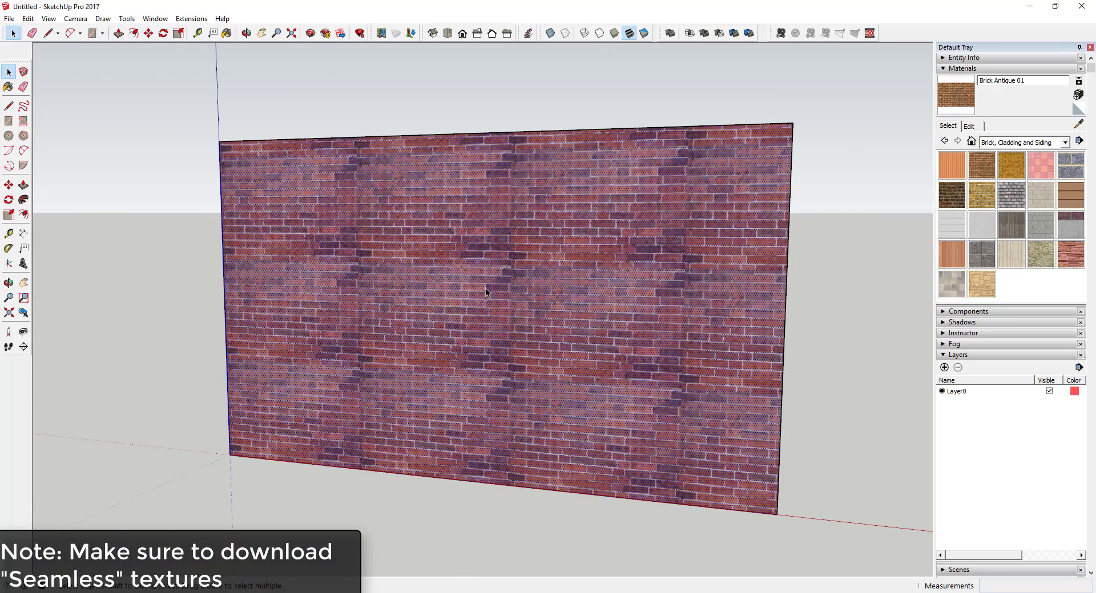
{"action": "middle_click_drag", "start_coordinate": [366, 278], "coordinate": [451, 289]}
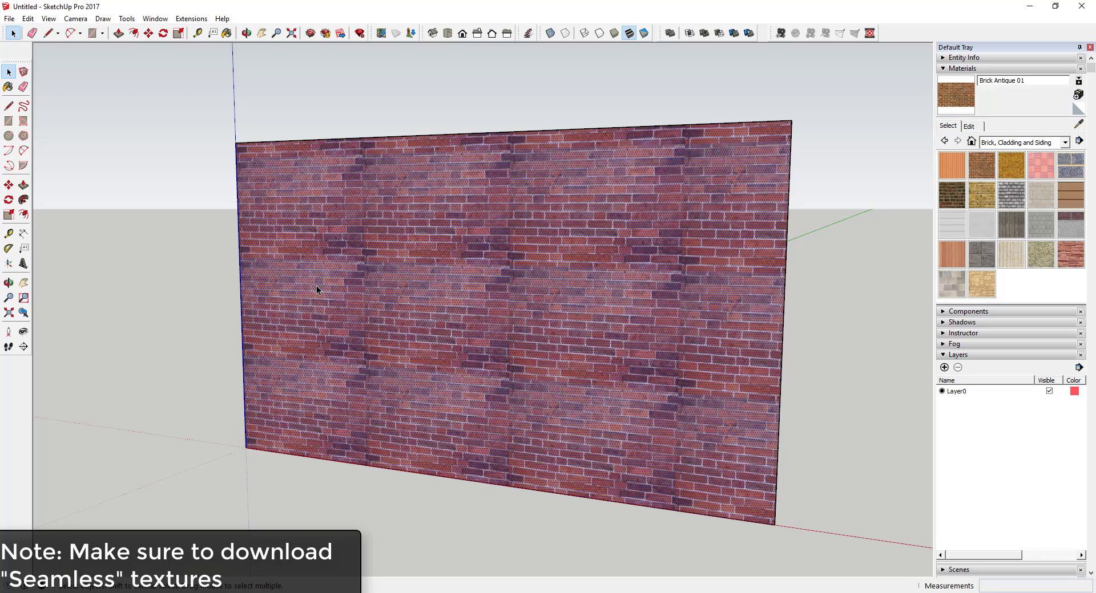
{"action": "scroll", "coordinate": [316, 286], "scroll_direction": "down", "scroll_amount": 5}
{"action": "middle_click_drag", "start_coordinate": [295, 263], "coordinate": [629, 276]}
{"action": "scroll", "coordinate": [629, 277], "scroll_direction": "up", "scroll_amount": 3}
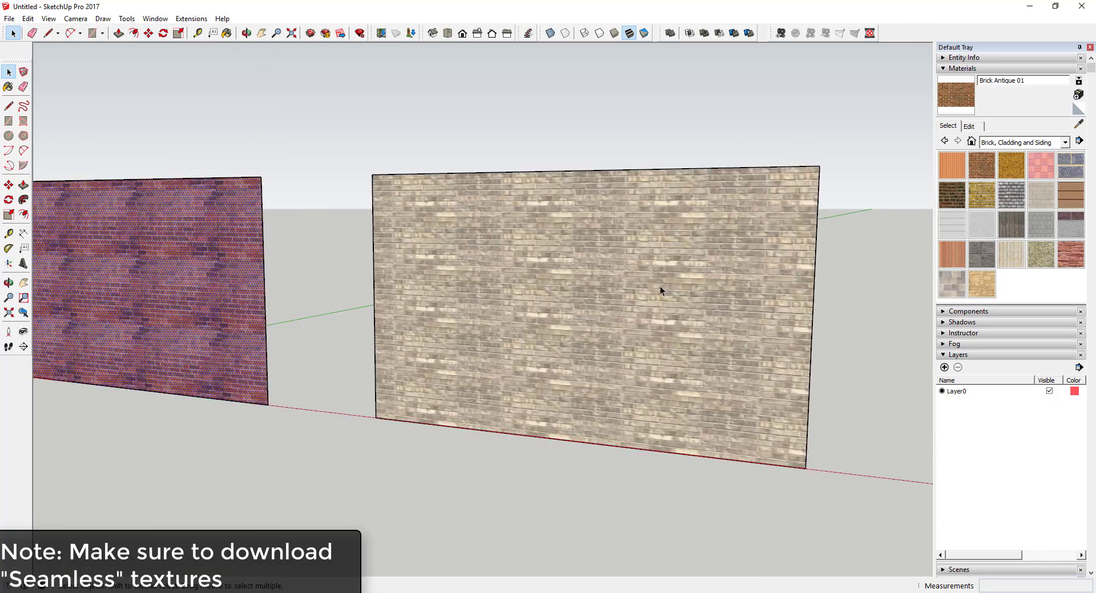
{"action": "scroll", "coordinate": [492, 289], "scroll_direction": "up", "scroll_amount": 3}
{"action": "mouse_move", "coordinate": [492, 289]}
{"action": "middle_mouse_down"}
{"action": "mouse_move", "coordinate": [477, 286]}
{"action": "mouse_move", "coordinate": [626, 310]}
{"action": "middle_mouse_up"}
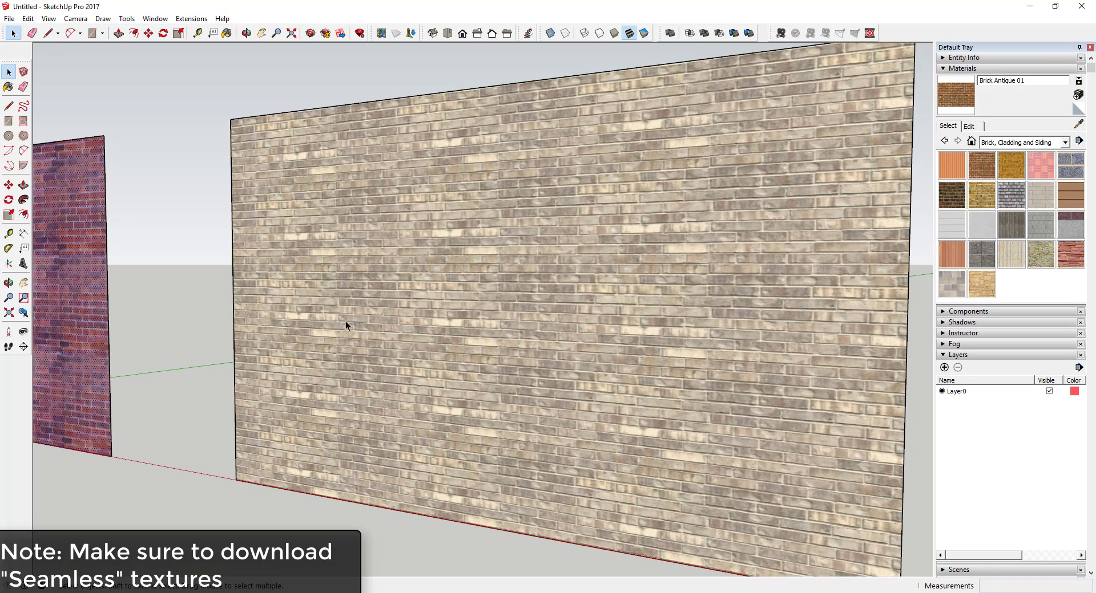
{"action": "scroll", "coordinate": [574, 268], "scroll_direction": "down", "scroll_amount": 3}
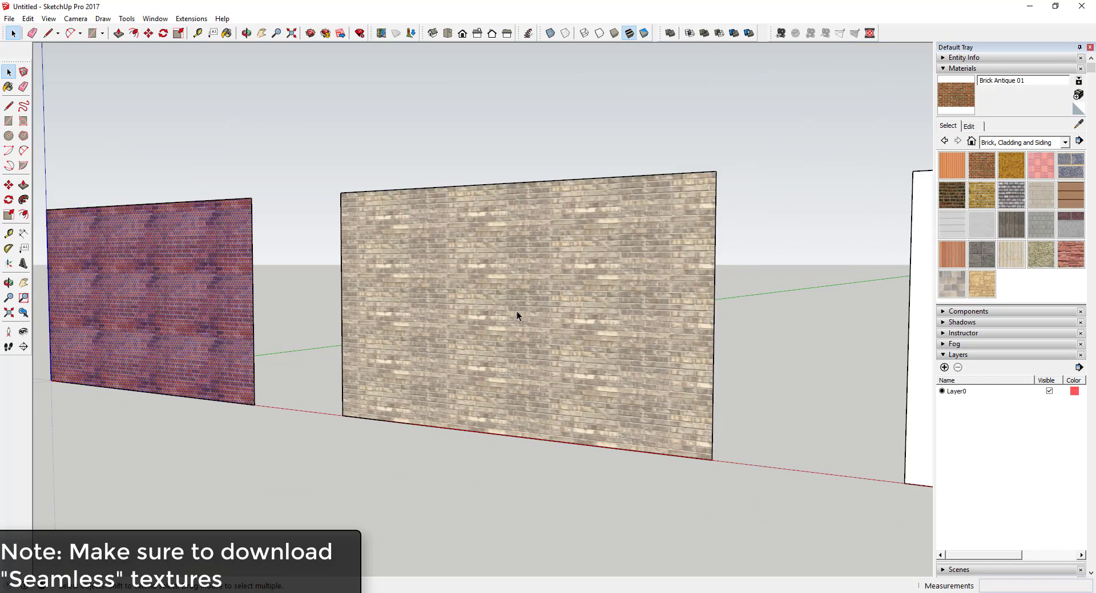
{"action": "middle_click_drag", "start_coordinate": [515, 311], "coordinate": [656, 318]}
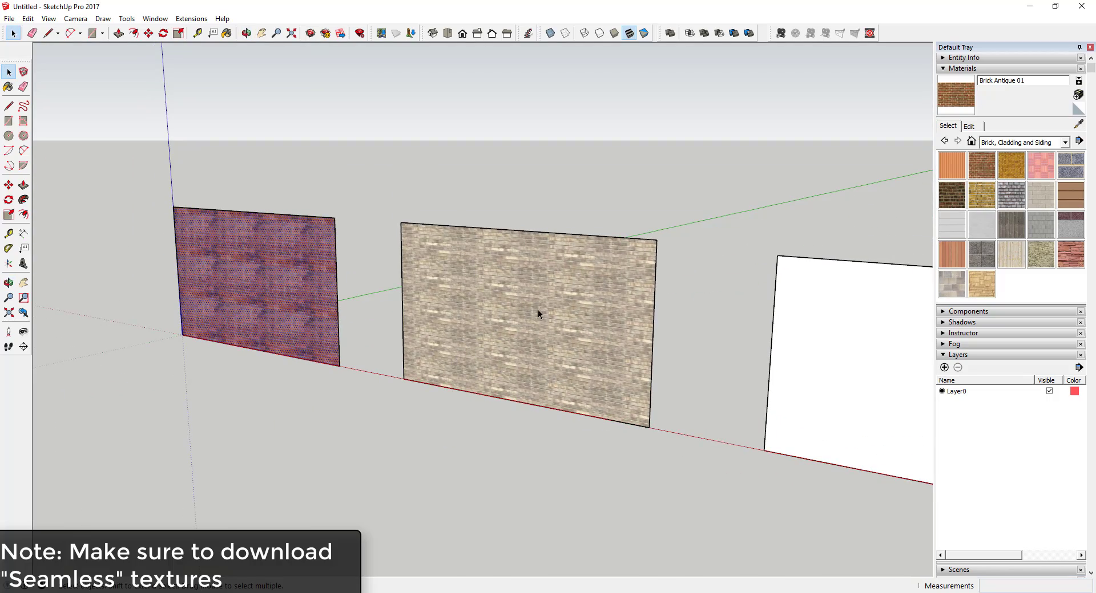
{"action": "scroll", "coordinate": [583, 309], "scroll_direction": "up", "scroll_amount": 5}
{"action": "middle_click_drag", "start_coordinate": [578, 314], "coordinate": [523, 266]}
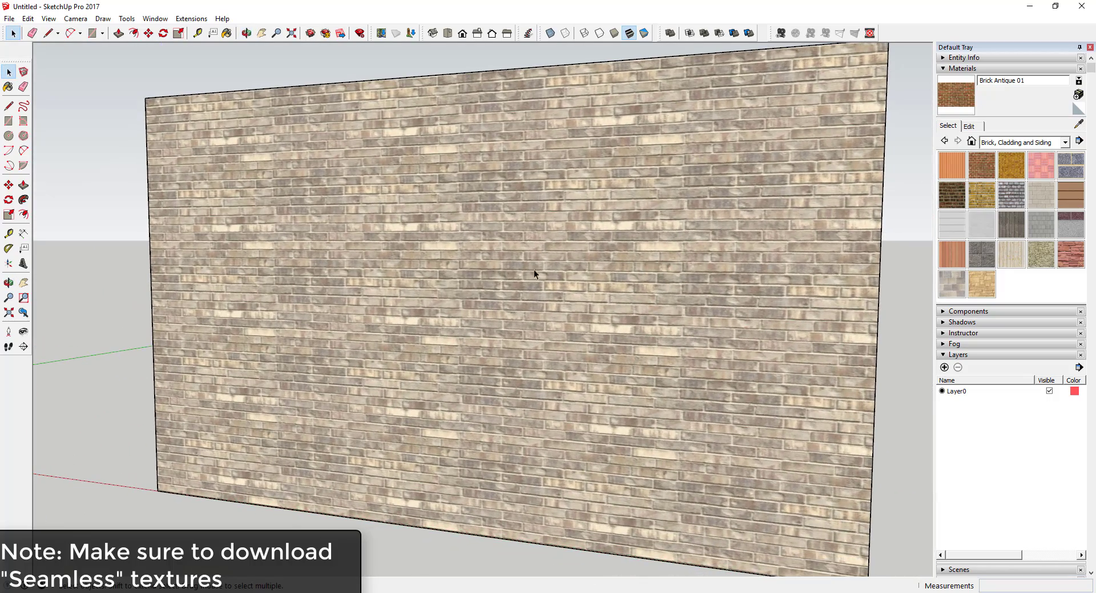
{"action": "scroll", "coordinate": [698, 256], "scroll_direction": "up", "scroll_amount": 4}
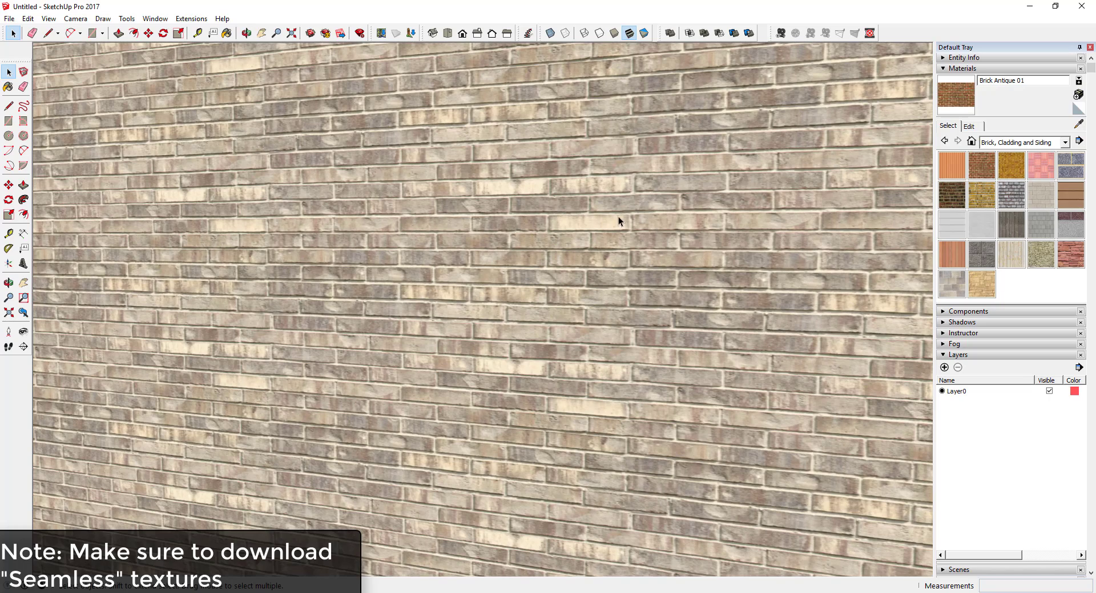
{"action": "scroll", "coordinate": [775, 268], "scroll_direction": "down", "scroll_amount": 5}
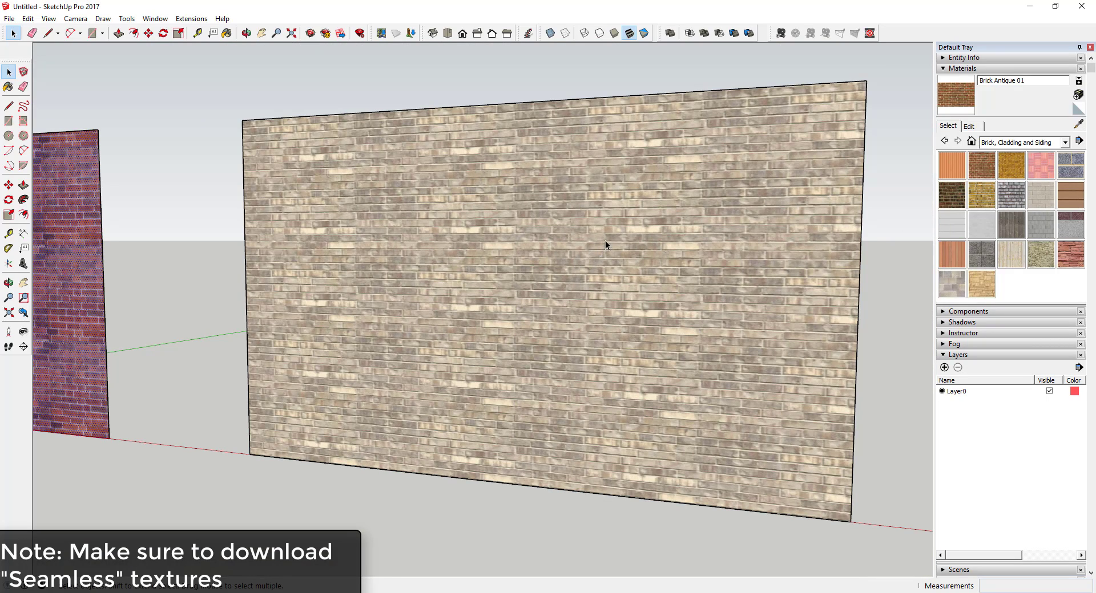
{"action": "scroll", "coordinate": [587, 240], "scroll_direction": "up", "scroll_amount": 1}
{"action": "scroll", "coordinate": [577, 245], "scroll_direction": "down", "scroll_amount": 4}
{"action": "scroll", "coordinate": [579, 248], "scroll_direction": "up", "scroll_amount": 2}
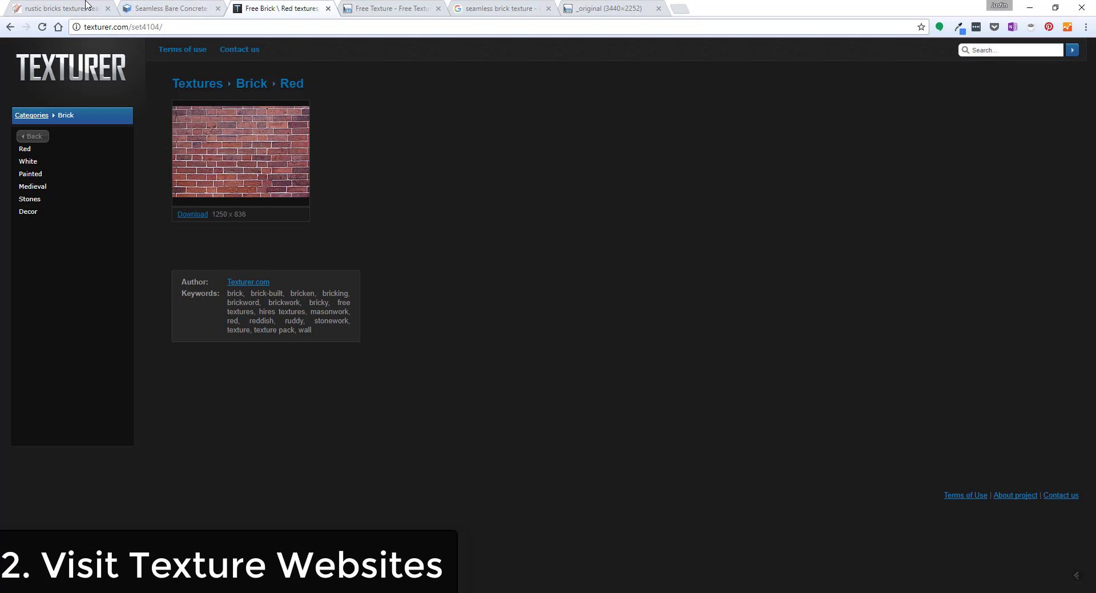
Move from the rustic bricks page to textures.com's seamless bare concrete gallery
{"action": "left_click", "coordinate": [98, 13]}
{"action": "scroll", "coordinate": [176, 172], "scroll_direction": "up", "scroll_amount": 8}
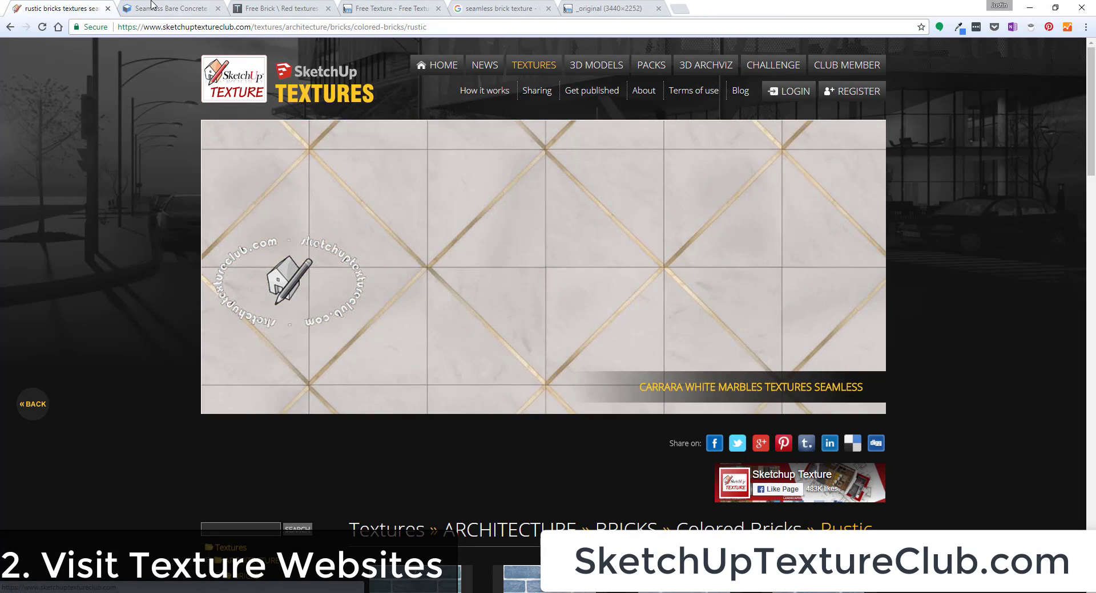
{"action": "left_click", "coordinate": [152, 6]}
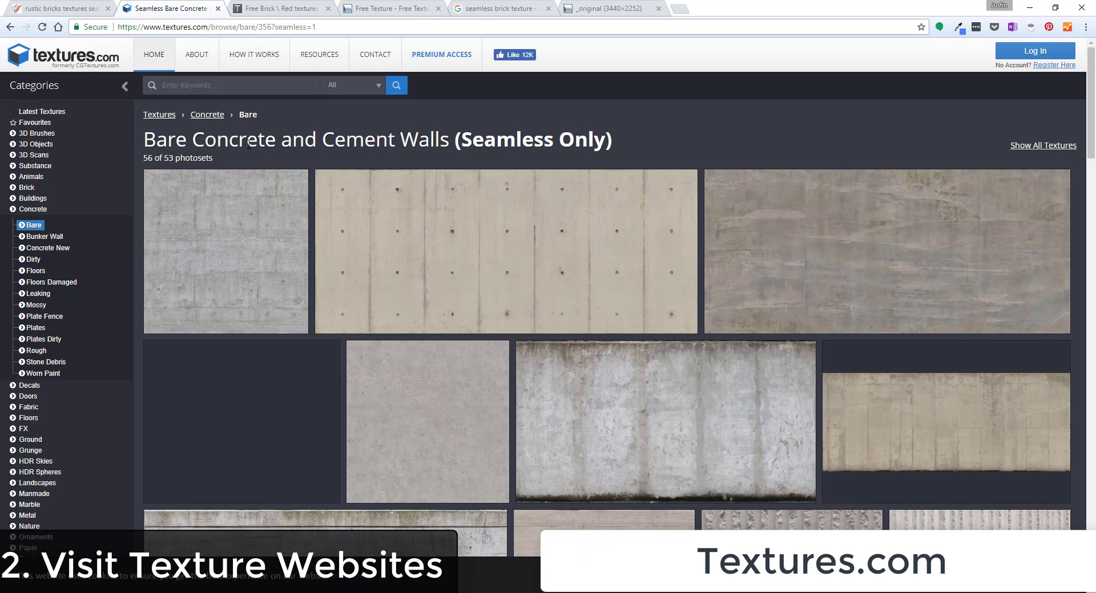
Filter the gallery to seamless textures only and open the ConcreteBare0445 download page
{"action": "left_click", "coordinate": [1049, 147]}
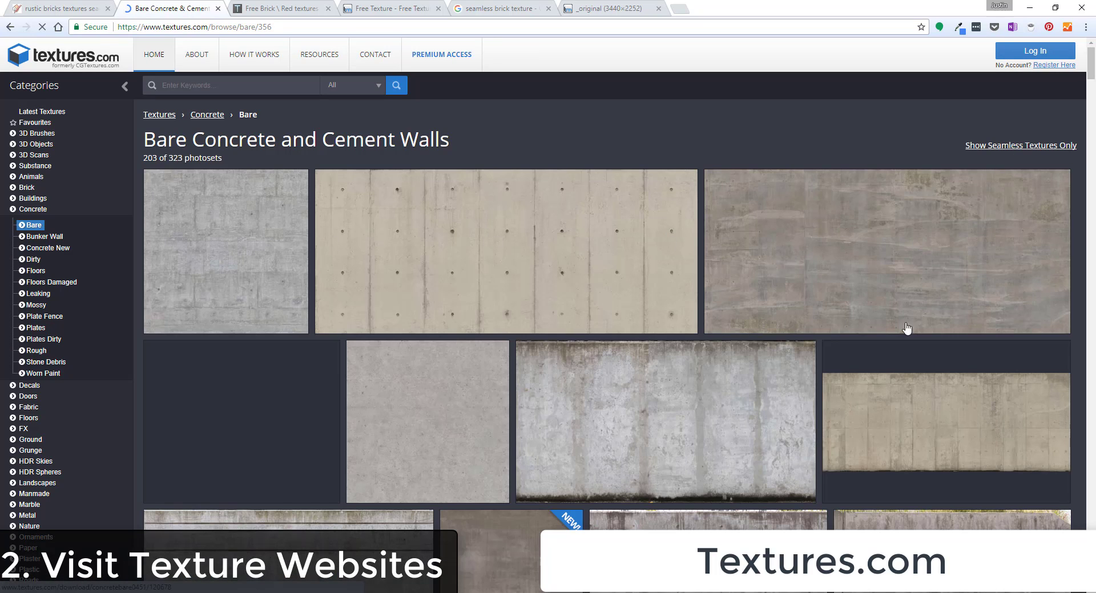
{"action": "left_click", "coordinate": [1015, 148]}
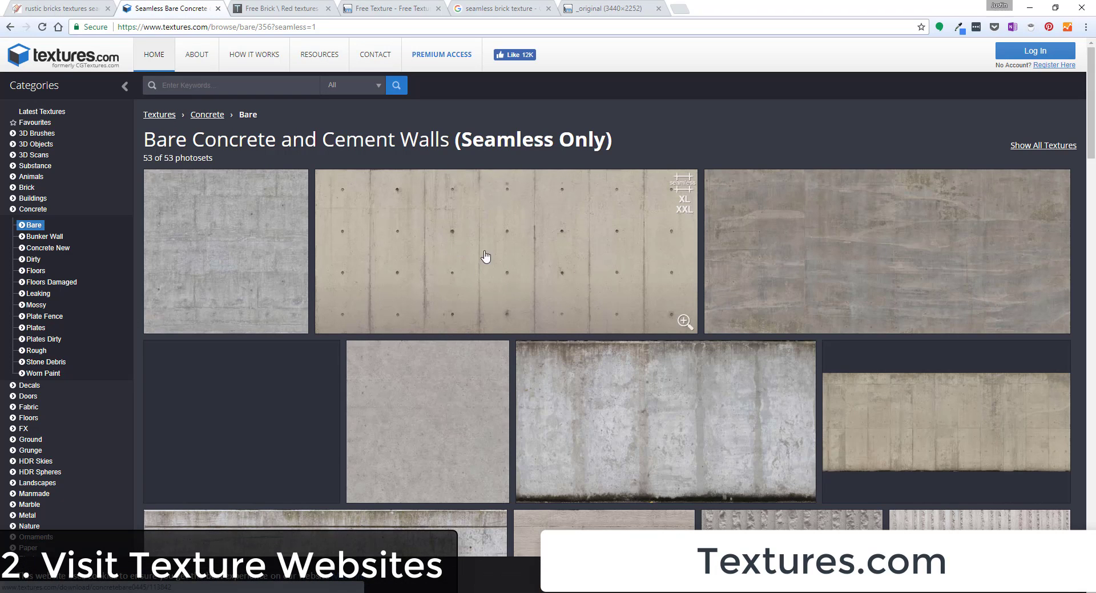
{"action": "scroll", "coordinate": [690, 386], "scroll_direction": "down", "scroll_amount": 4}
{"action": "scroll", "coordinate": [464, 308], "scroll_direction": "down", "scroll_amount": 4}
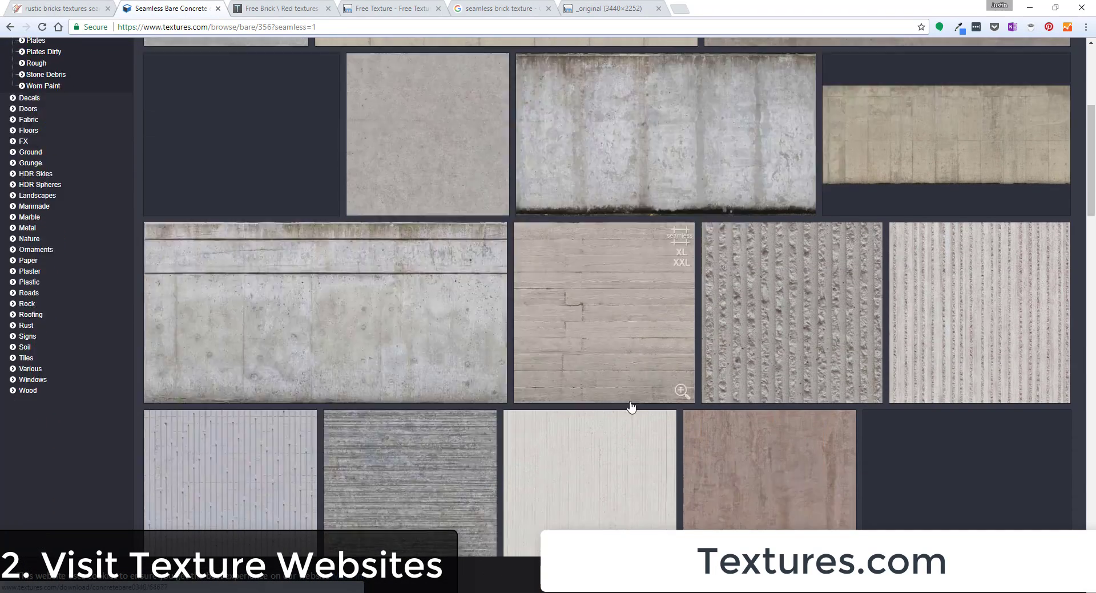
{"action": "scroll", "coordinate": [640, 309], "scroll_direction": "up", "scroll_amount": 7}
{"action": "scroll", "coordinate": [641, 309], "scroll_direction": "up", "scroll_amount": 2}
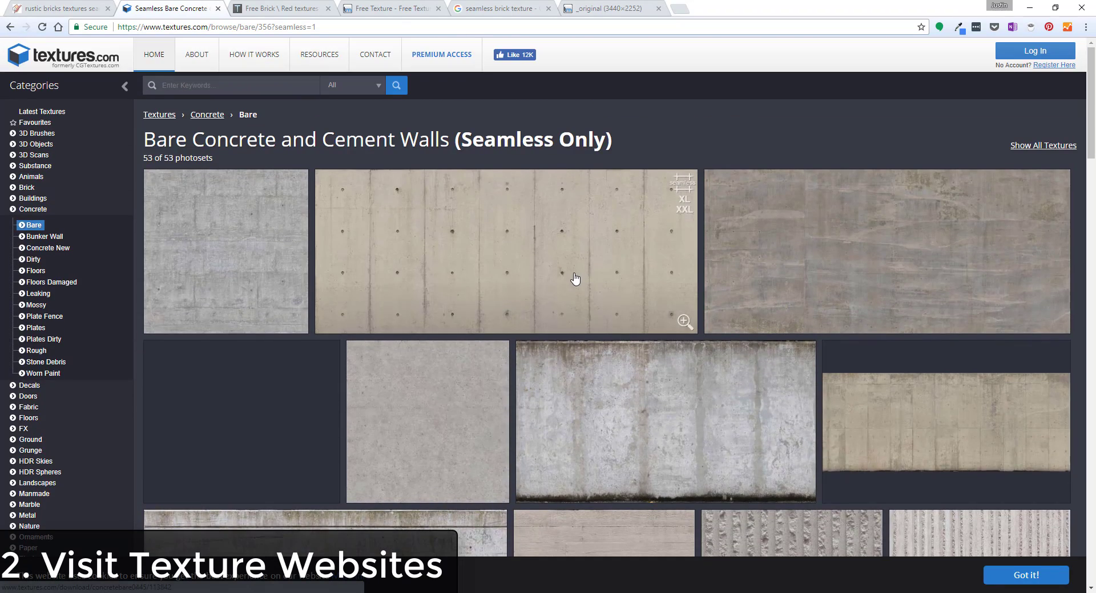
{"action": "left_click", "coordinate": [593, 267]}
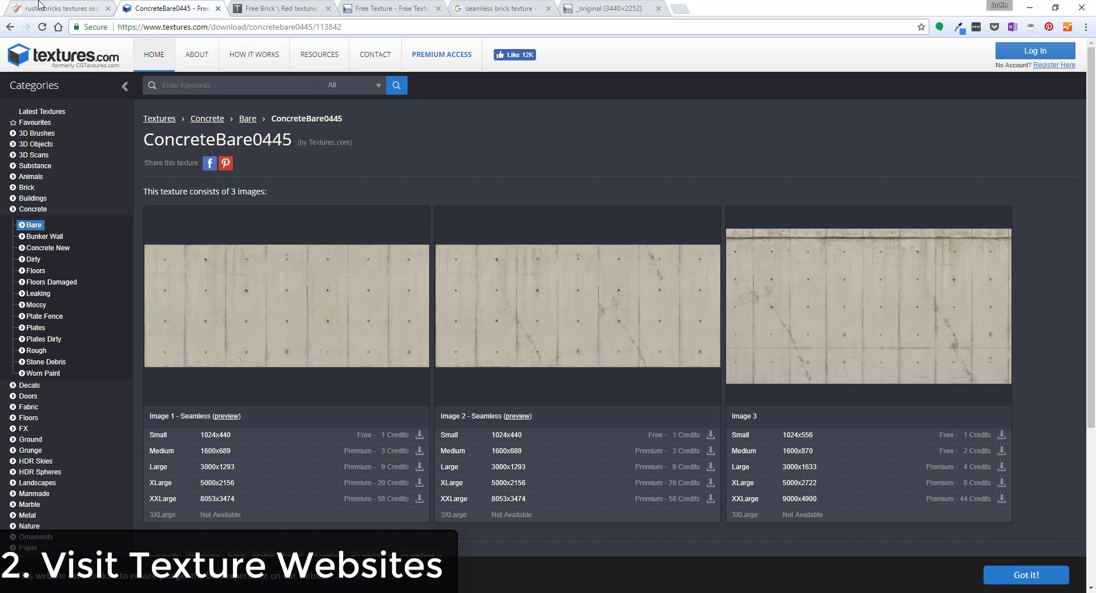
Return to the Colored Bricks » Rustic gallery and open Texture colored bricks rustic seamless 00001
{"action": "left_click", "coordinate": [39, 5]}
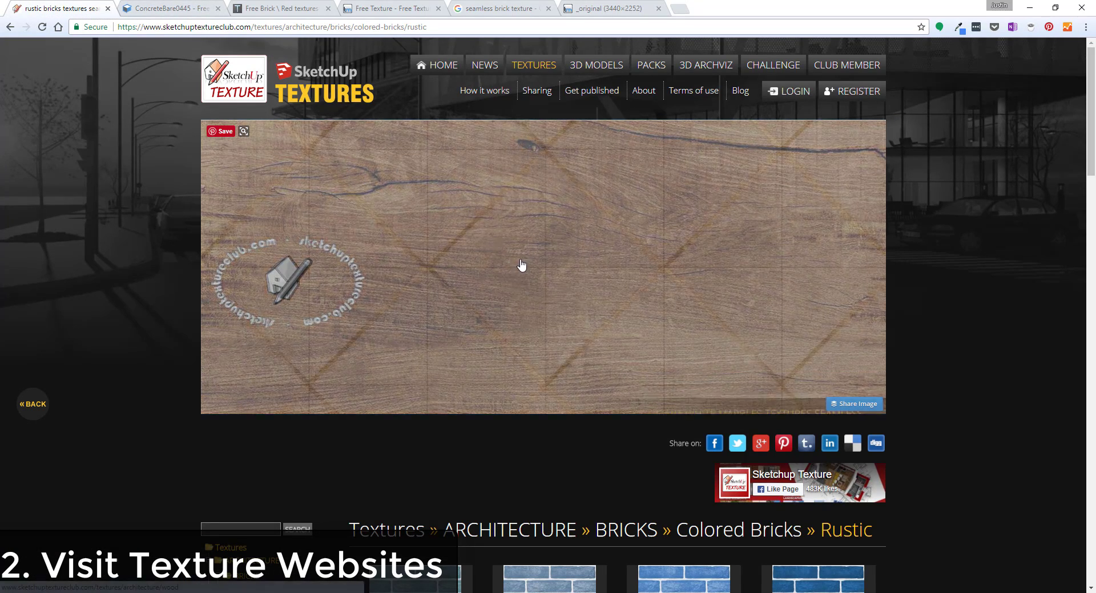
{"action": "scroll", "coordinate": [521, 264], "scroll_direction": "down", "scroll_amount": 4}
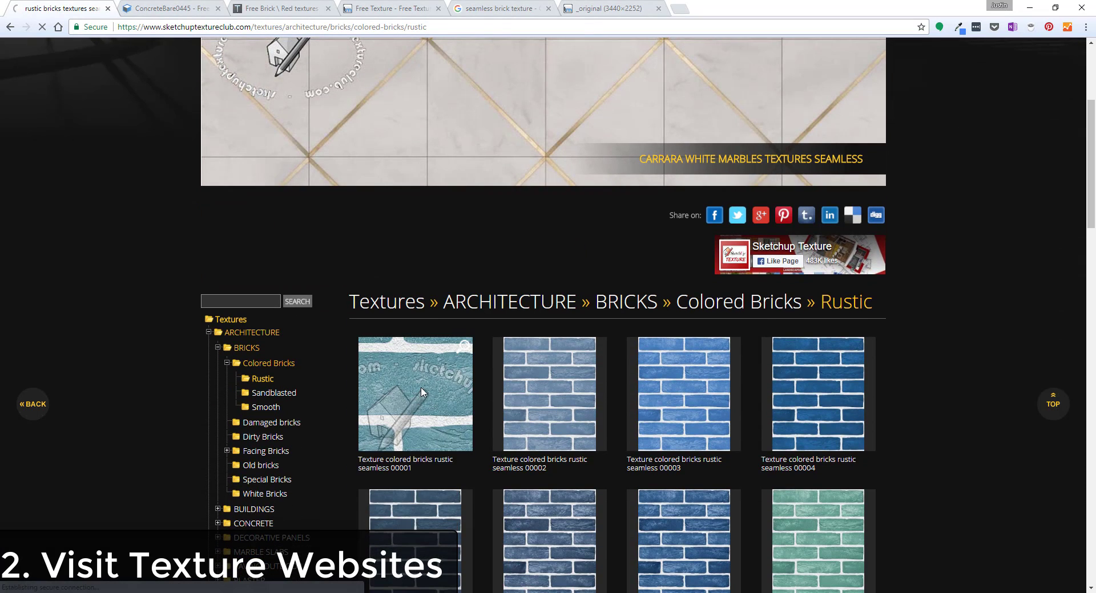
{"action": "left_click", "coordinate": [421, 392]}
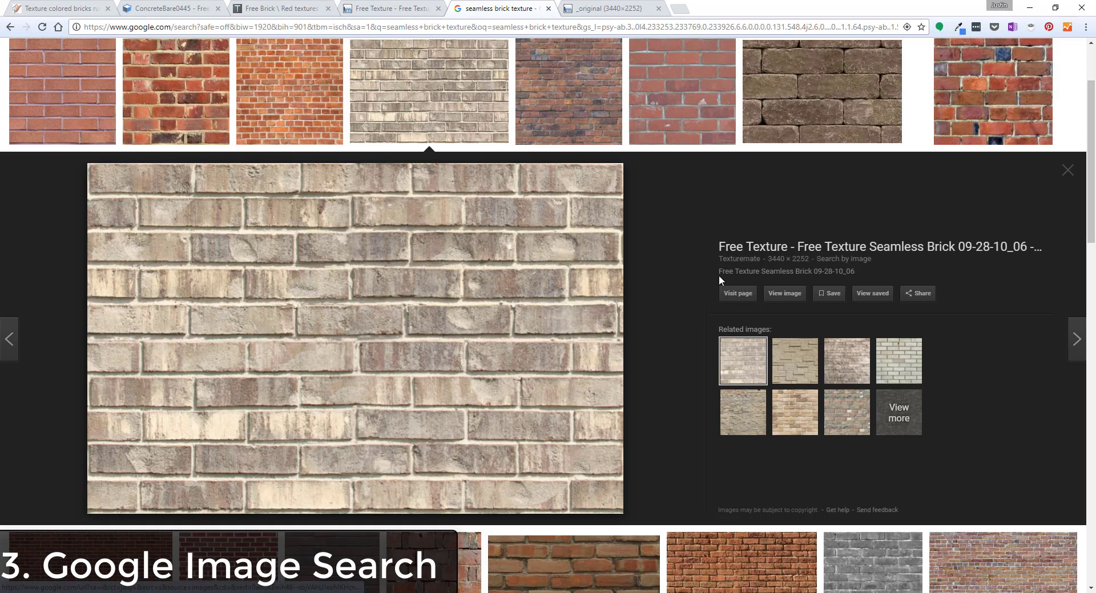
Open the full-size 3440×2252 Texturemate light brown seamless brick image
{"action": "scroll", "coordinate": [795, 183], "scroll_direction": "up", "scroll_amount": 2}
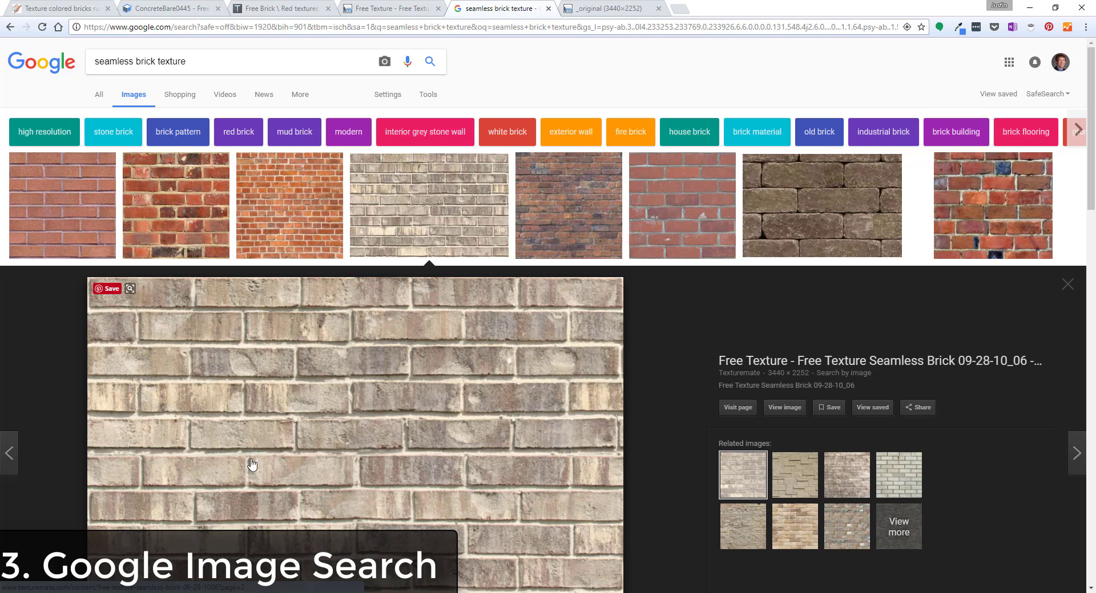
{"action": "scroll", "coordinate": [491, 366], "scroll_direction": "down", "scroll_amount": 3}
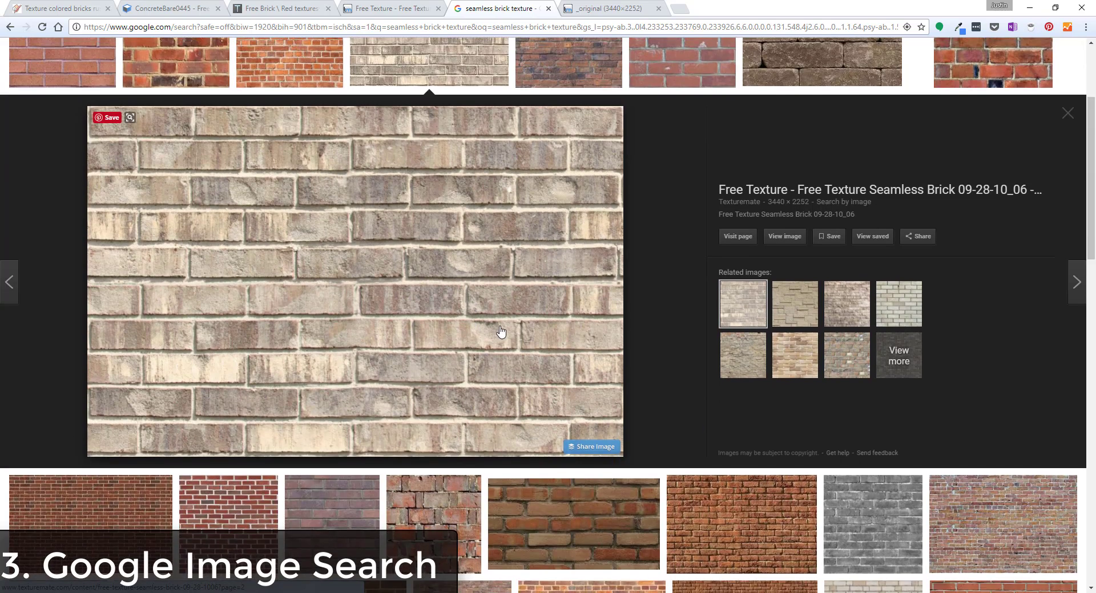
{"action": "scroll", "coordinate": [670, 298], "scroll_direction": "up", "scroll_amount": 1}
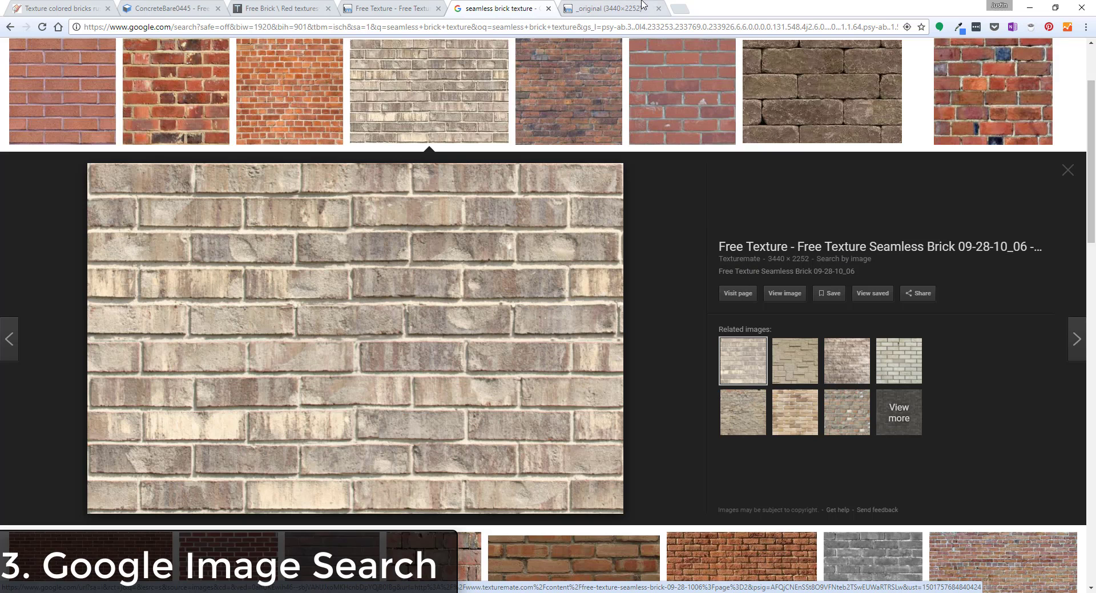
{"action": "left_click", "coordinate": [643, 7]}
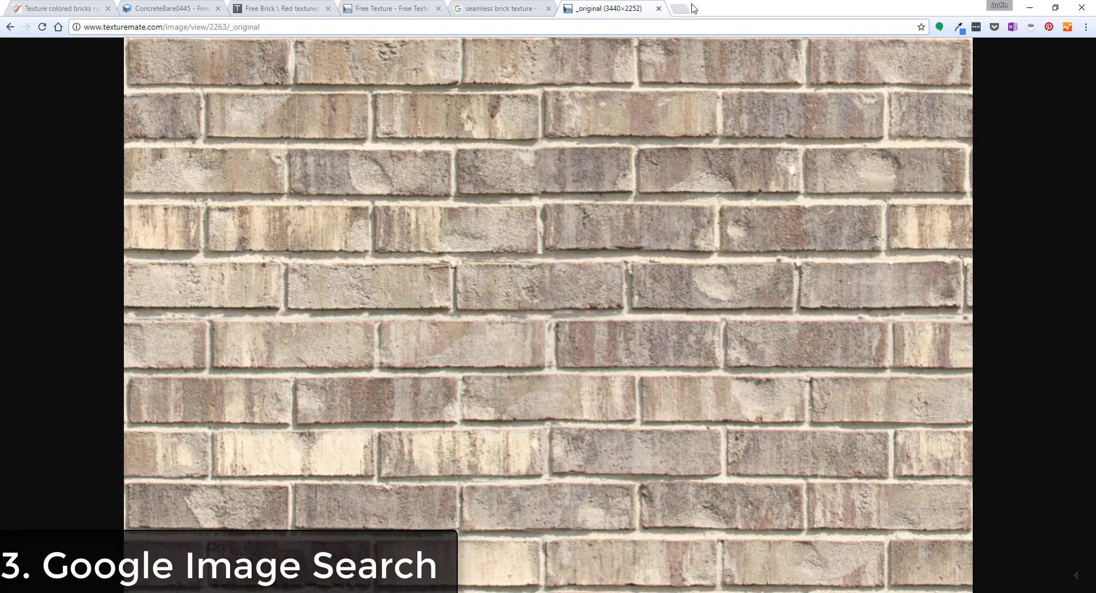
Browse Texturemate's page for Free Texture Seamless Brick 09-28-10_06, scrolling down and back up
{"action": "left_click", "coordinate": [496, 9]}
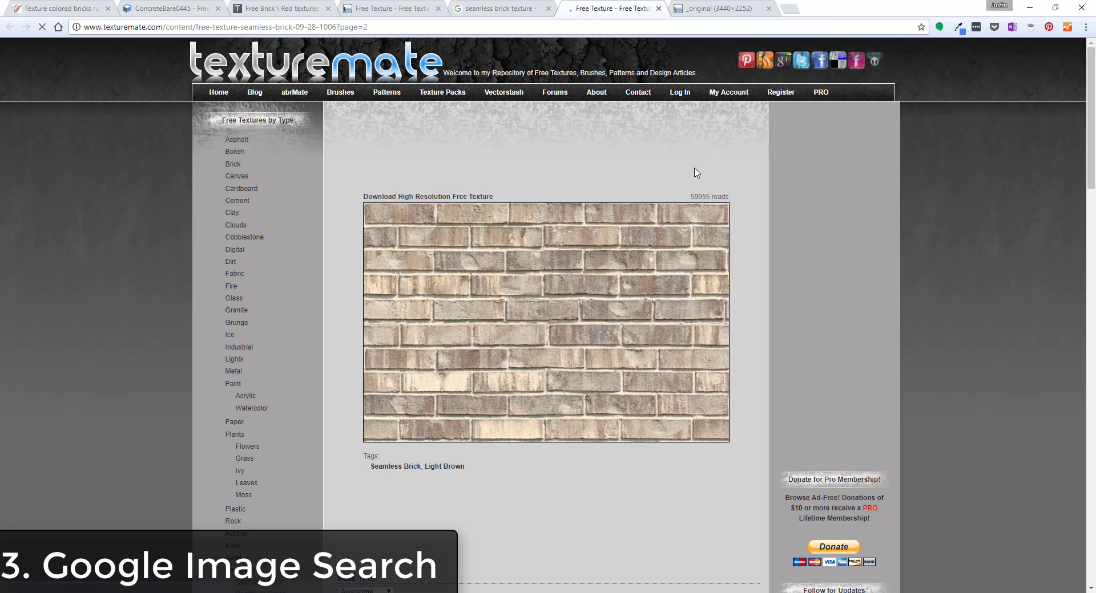
{"action": "scroll", "coordinate": [650, 260], "scroll_direction": "down", "scroll_amount": 18}
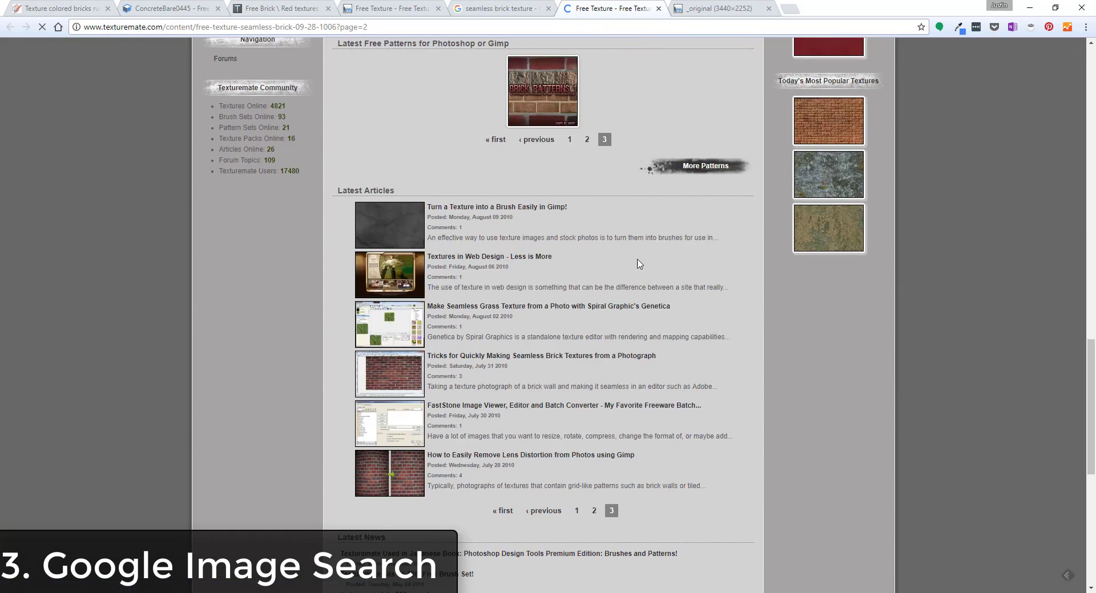
{"action": "scroll", "coordinate": [638, 265], "scroll_direction": "down", "scroll_amount": 8}
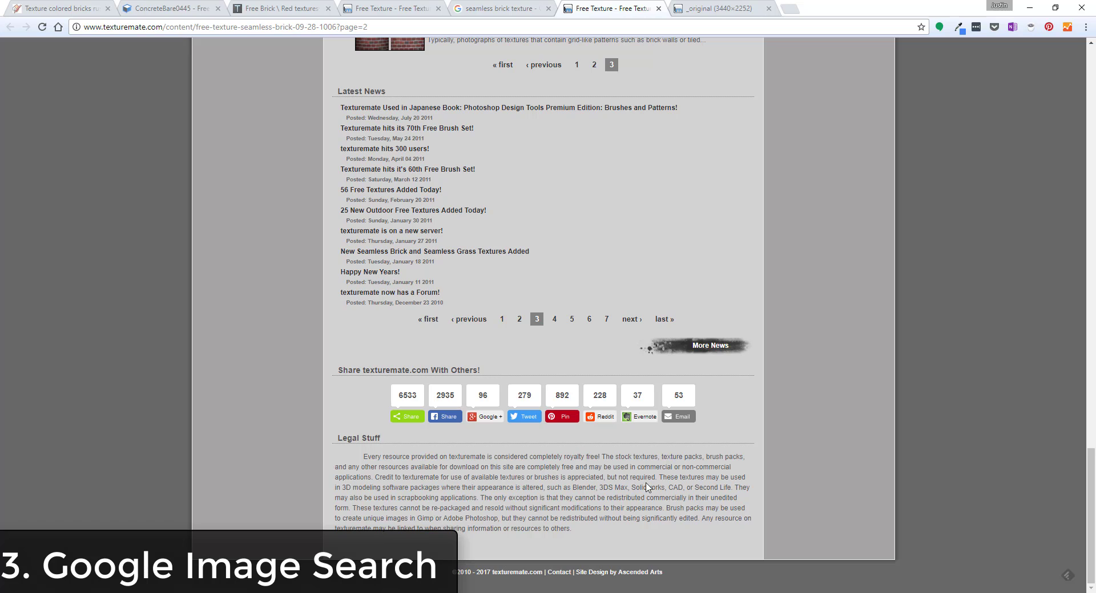
{"action": "scroll", "coordinate": [643, 487], "scroll_direction": "up", "scroll_amount": 20}
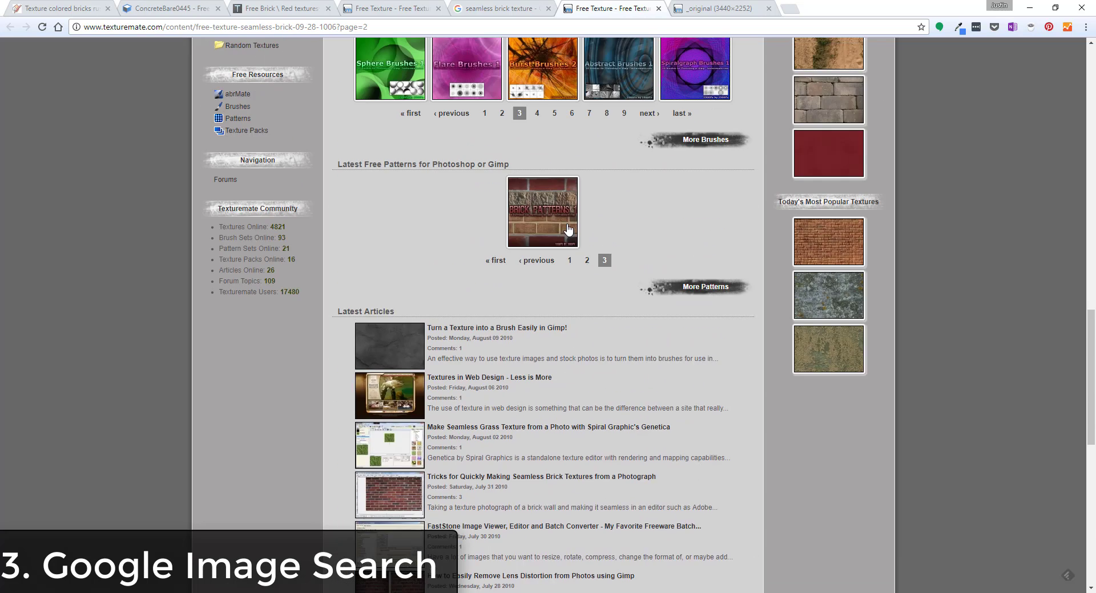
{"action": "scroll", "coordinate": [594, 297], "scroll_direction": "up", "scroll_amount": 4}
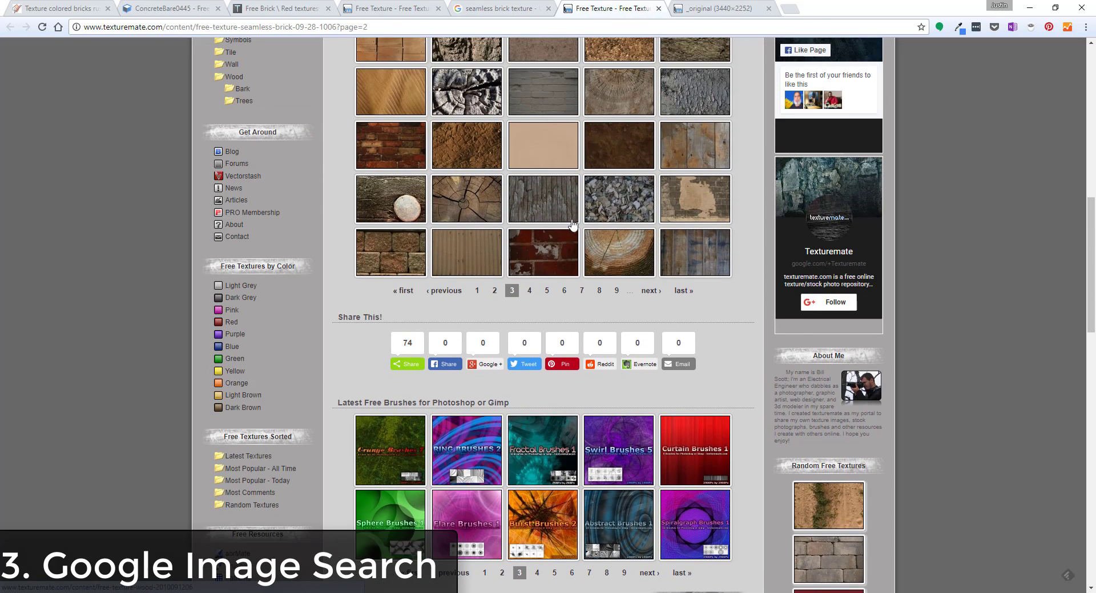
{"action": "scroll", "coordinate": [561, 241], "scroll_direction": "up", "scroll_amount": 11}
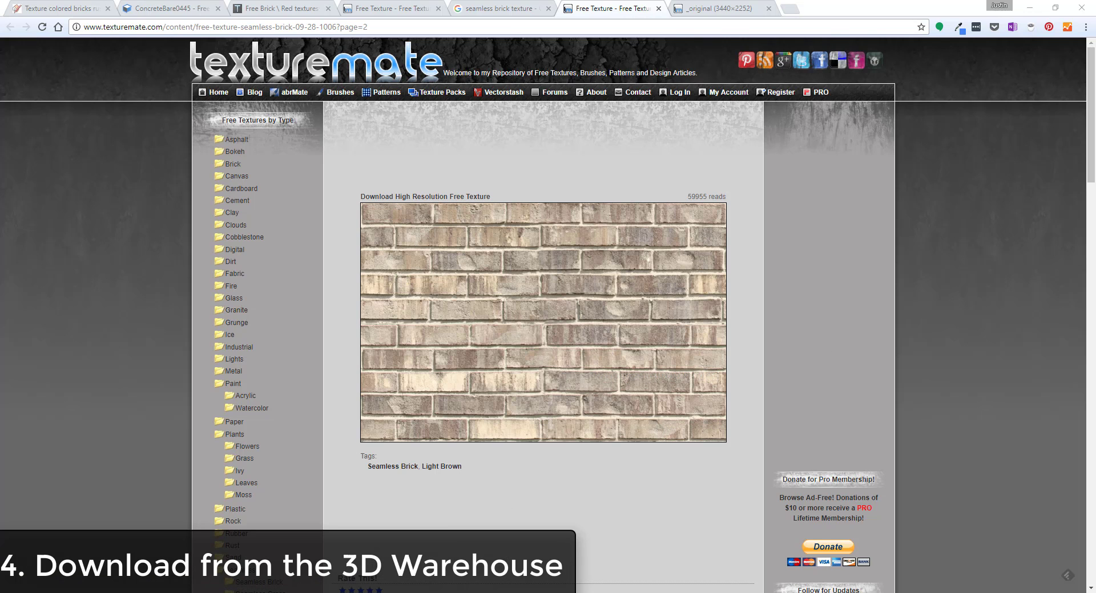
Bring the SketchUp model to the front and zoom in on the white wall
{"action": "mouse_move", "coordinate": [602, 592]}
{"action": "left_click", "coordinate": [537, 556]}
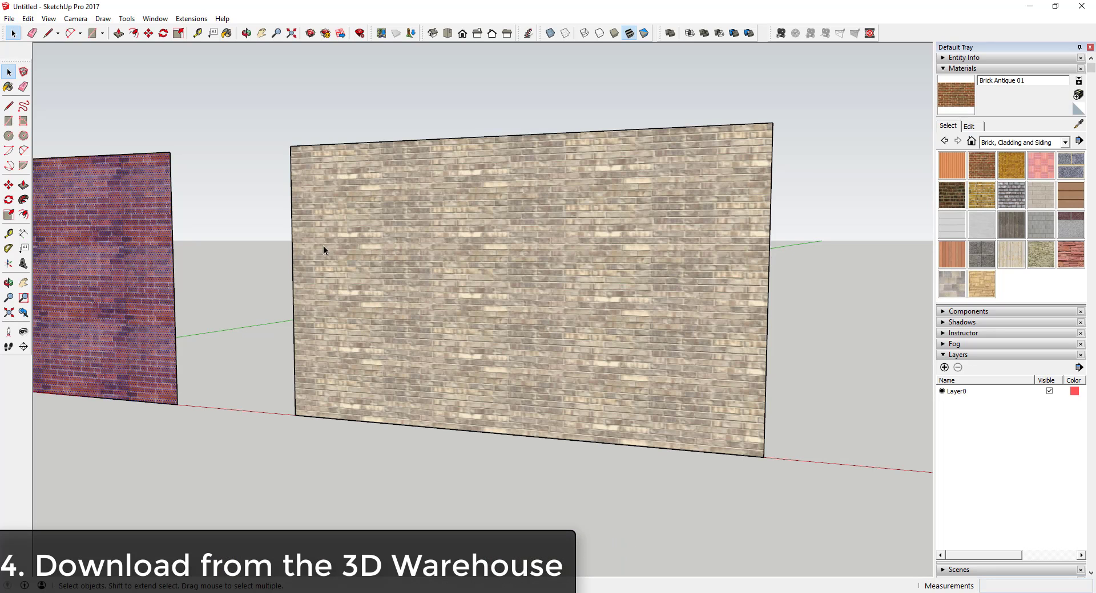
{"action": "scroll", "coordinate": [308, 241], "scroll_direction": "down", "scroll_amount": 3}
{"action": "scroll", "coordinate": [291, 236], "scroll_direction": "down", "scroll_amount": 2}
{"action": "scroll", "coordinate": [713, 231], "scroll_direction": "up", "scroll_amount": 2}
{"action": "scroll", "coordinate": [570, 228], "scroll_direction": "up", "scroll_amount": 2}
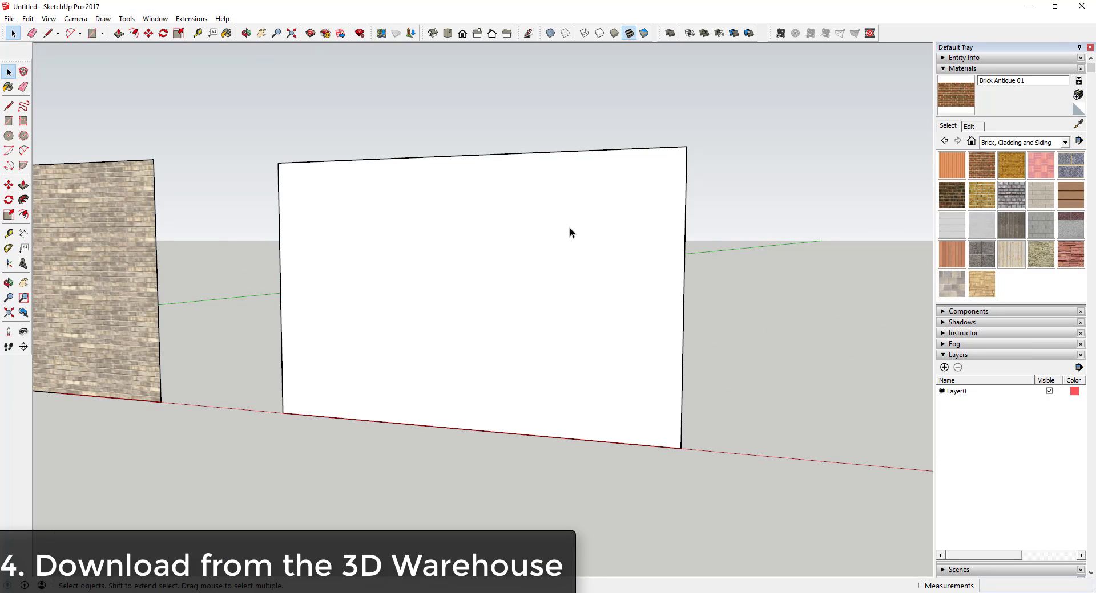
Launch File > 3D Warehouse > Get Models to show the Red Brick House page
{"action": "left_click", "coordinate": [9, 19]}
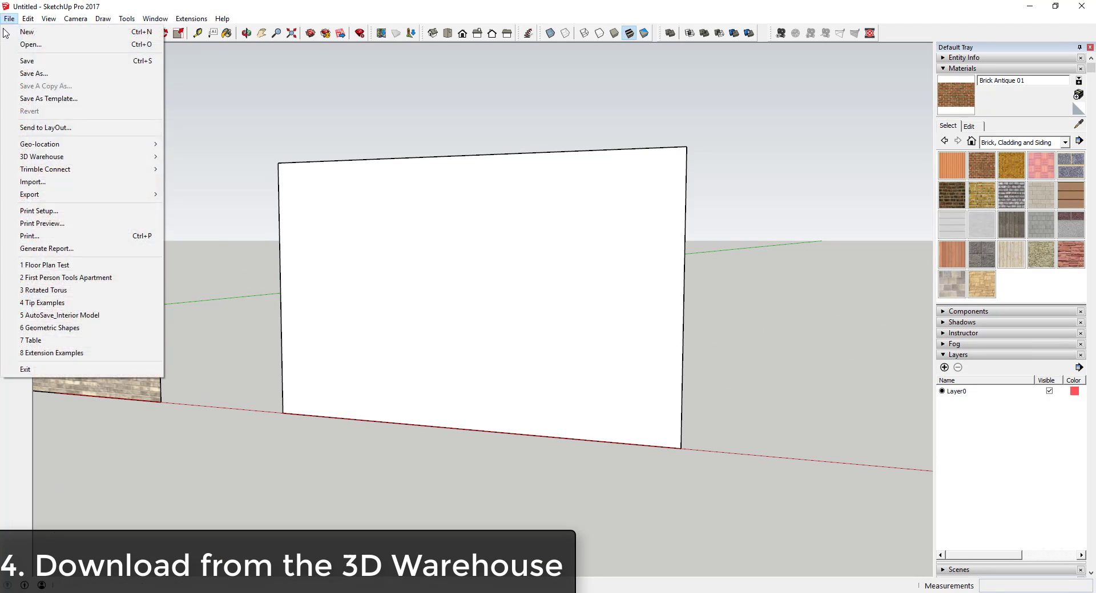
{"action": "mouse_move", "coordinate": [51, 161]}
{"action": "left_click", "coordinate": [197, 157]}
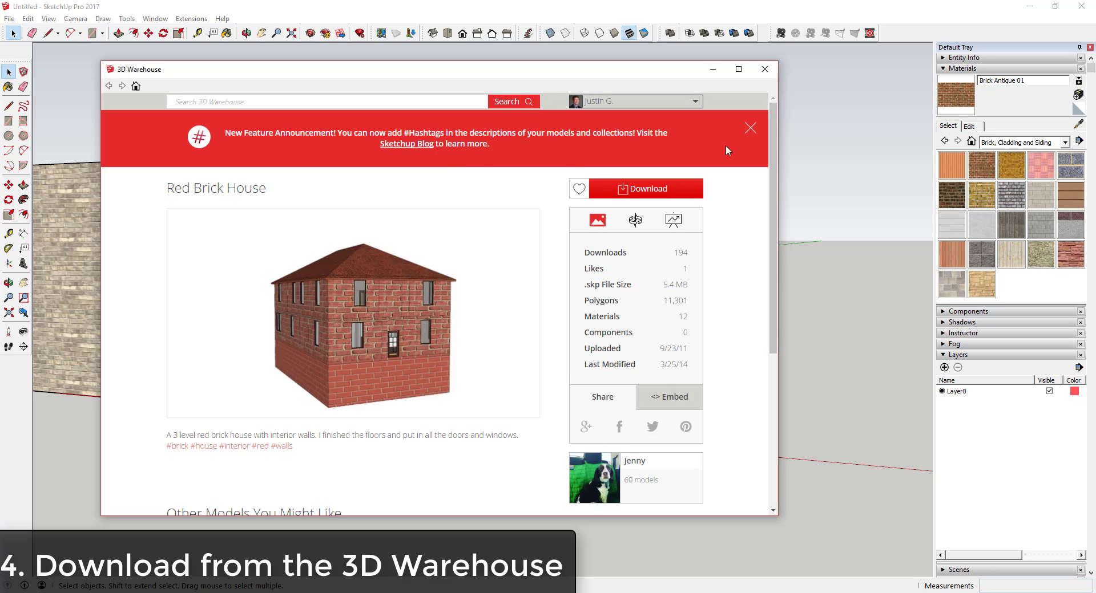
Dismiss the 3D Warehouse new-feature announcement on the Red Brick House page
{"action": "left_click", "coordinate": [749, 127]}
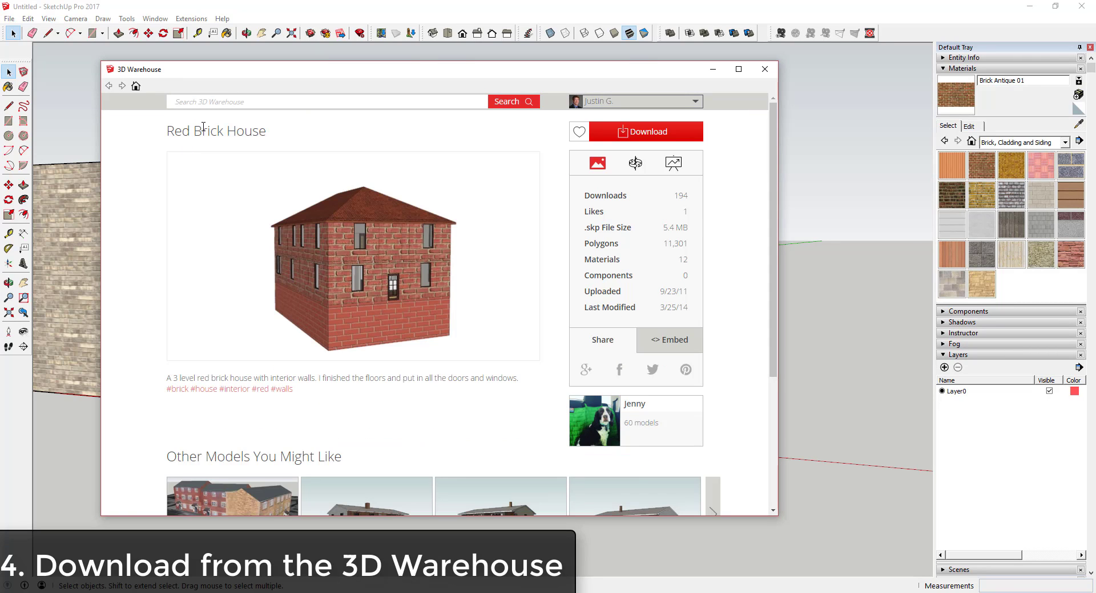
{"action": "scroll", "coordinate": [369, 384], "scroll_direction": "down", "scroll_amount": 3}
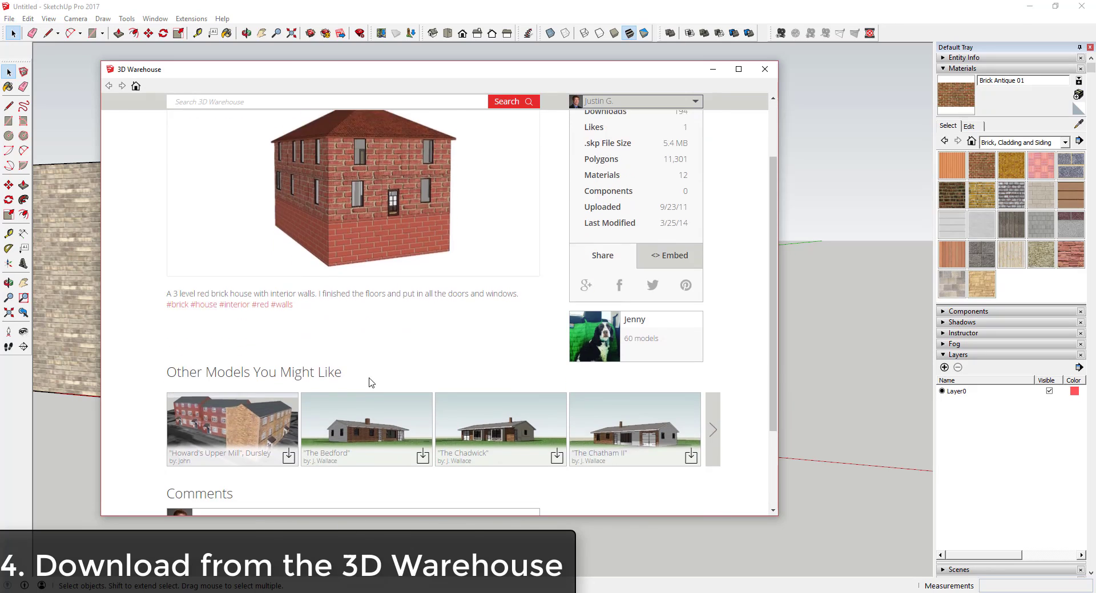
{"action": "scroll", "coordinate": [369, 384], "scroll_direction": "up", "scroll_amount": 3}
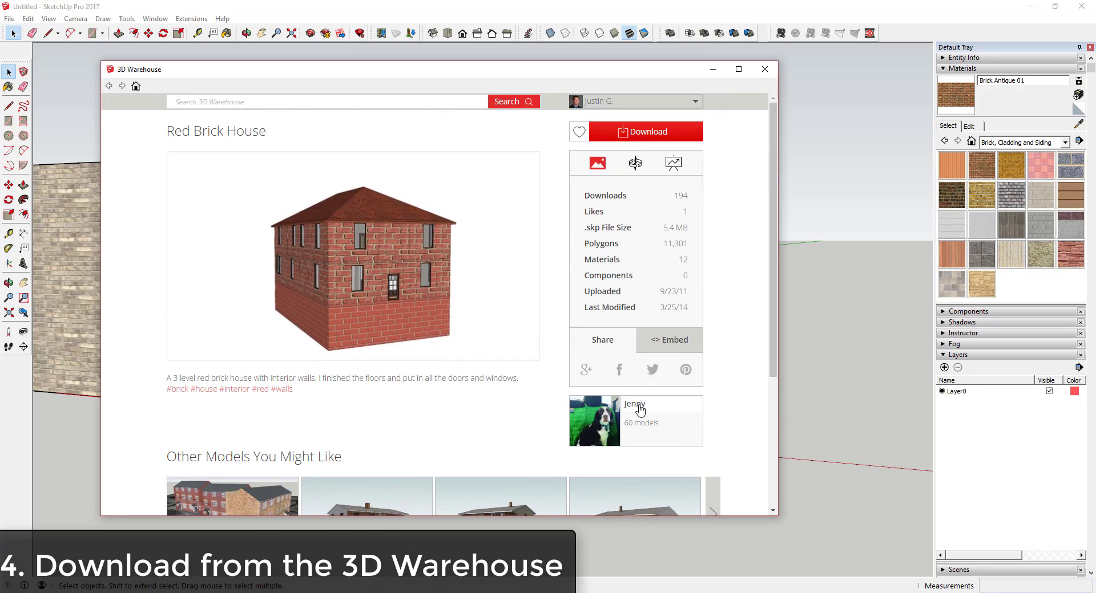
{"action": "mouse_move", "coordinate": [349, 267]}
Download Brick/002 Old Baked Brick from the model's materials and paint the white wall
{"action": "left_click", "coordinate": [601, 260]}
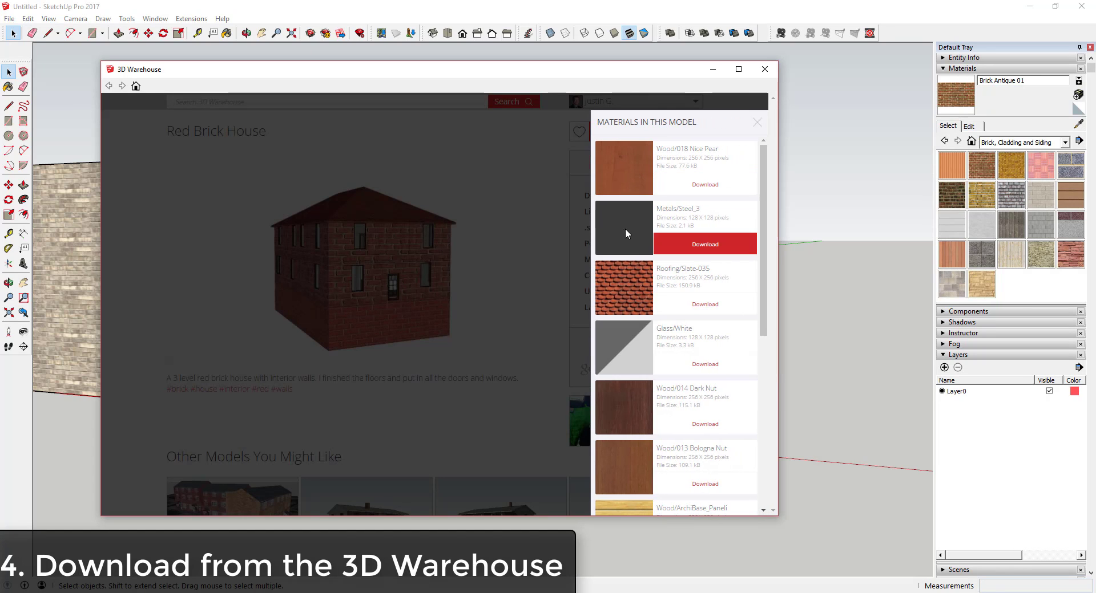
{"action": "scroll", "coordinate": [639, 322], "scroll_direction": "down", "scroll_amount": 4}
{"action": "scroll", "coordinate": [640, 330], "scroll_direction": "down", "scroll_amount": 2}
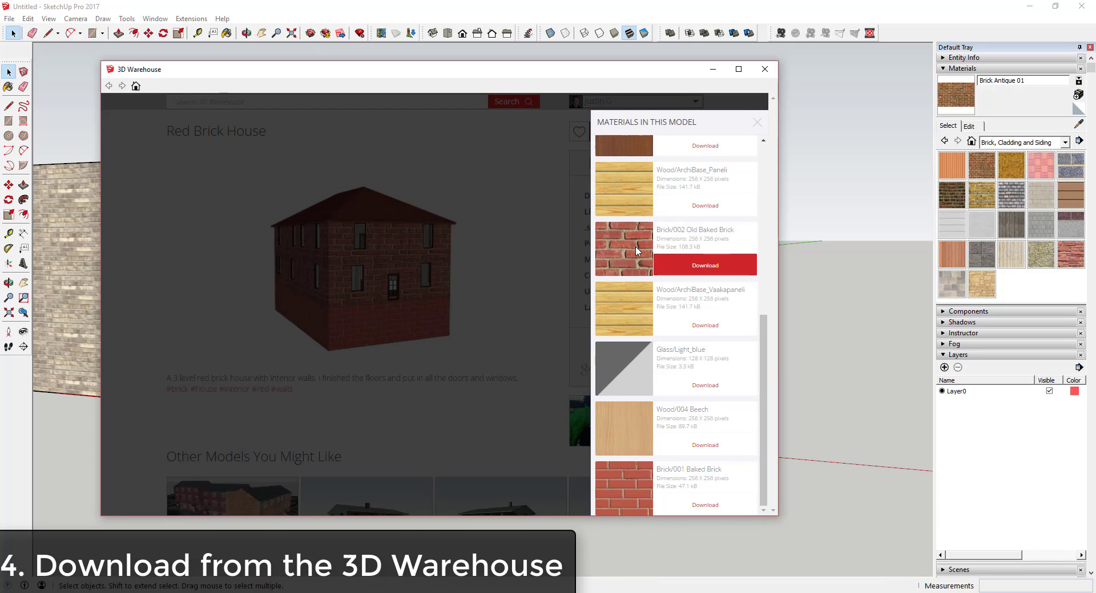
{"action": "left_click", "coordinate": [702, 268]}
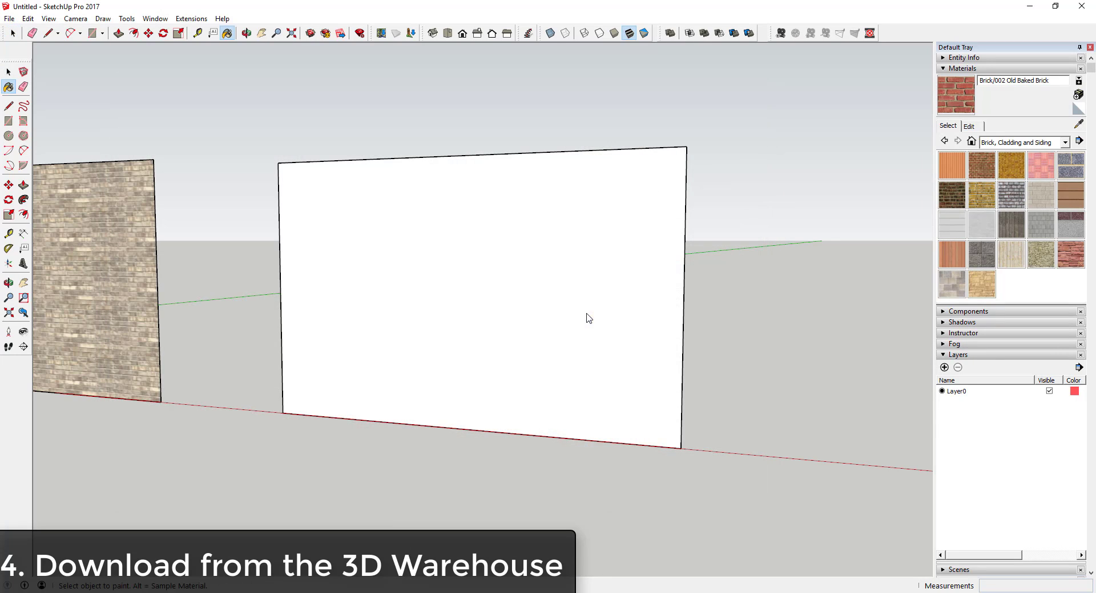
{"action": "left_click", "coordinate": [538, 270]}
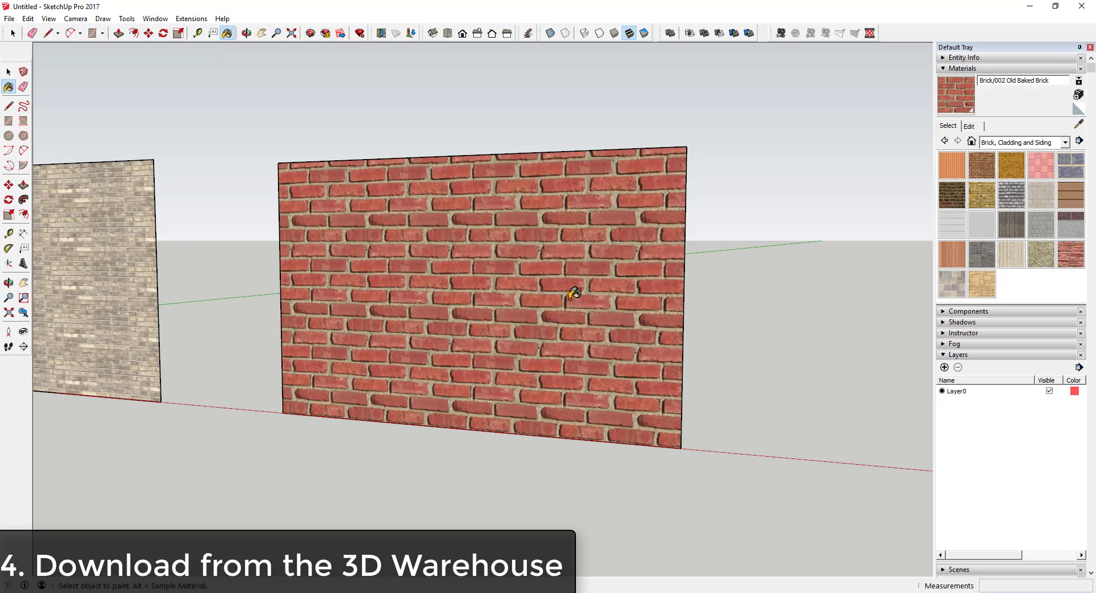
Set the Old Baked Brick texture width to 1' in the material editor
{"action": "left_click", "coordinate": [970, 127]}
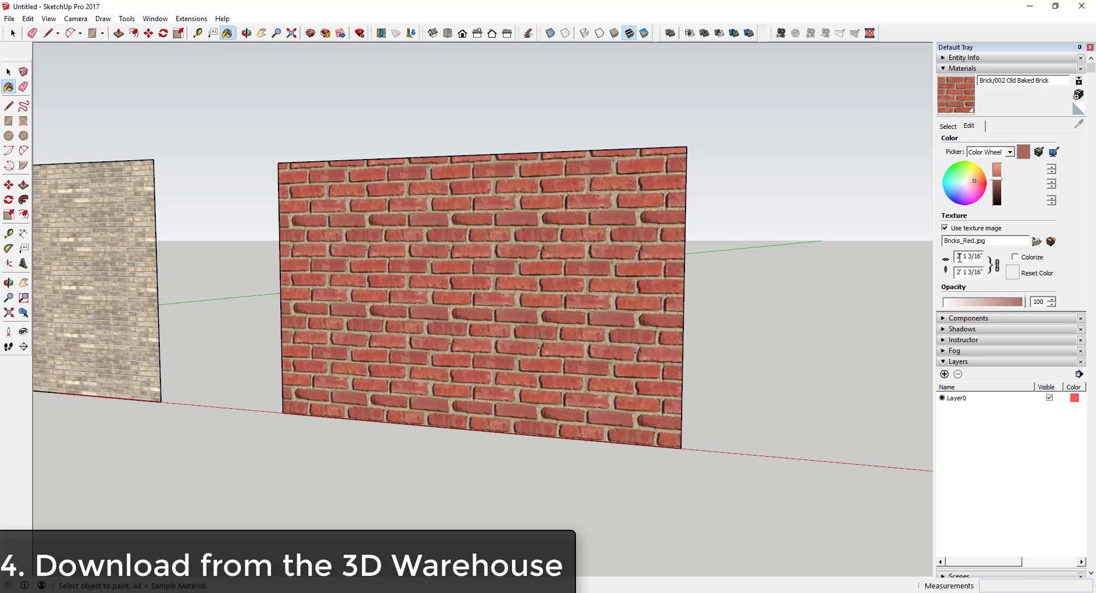
{"action": "left_click_drag", "start_coordinate": [959, 257], "coordinate": [1004, 260]}
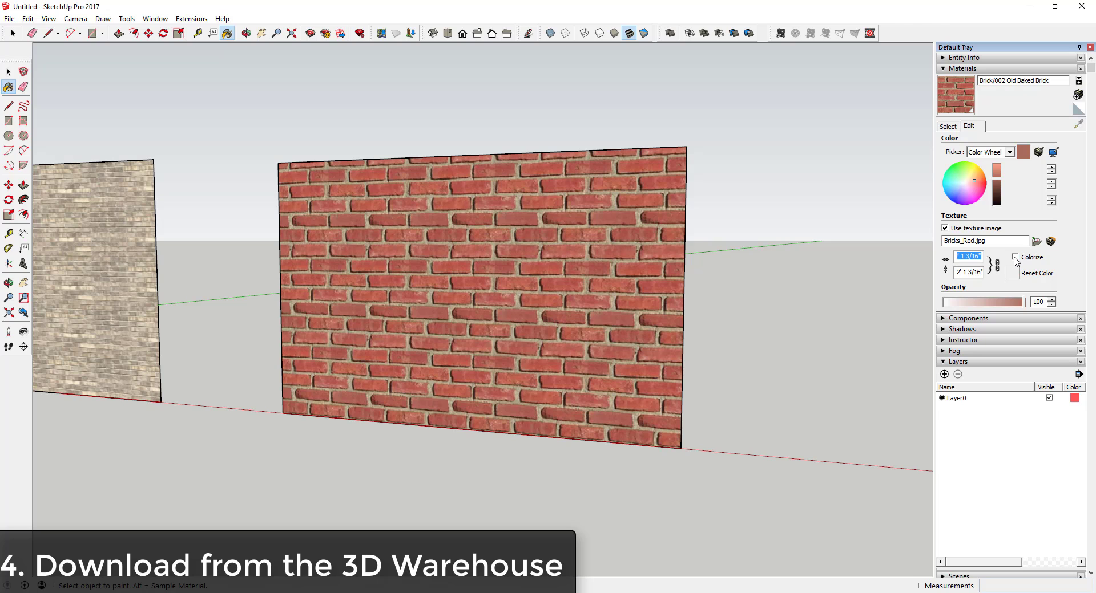
{"action": "type", "text": "1'"}
{"action": "key", "text": "Return"}
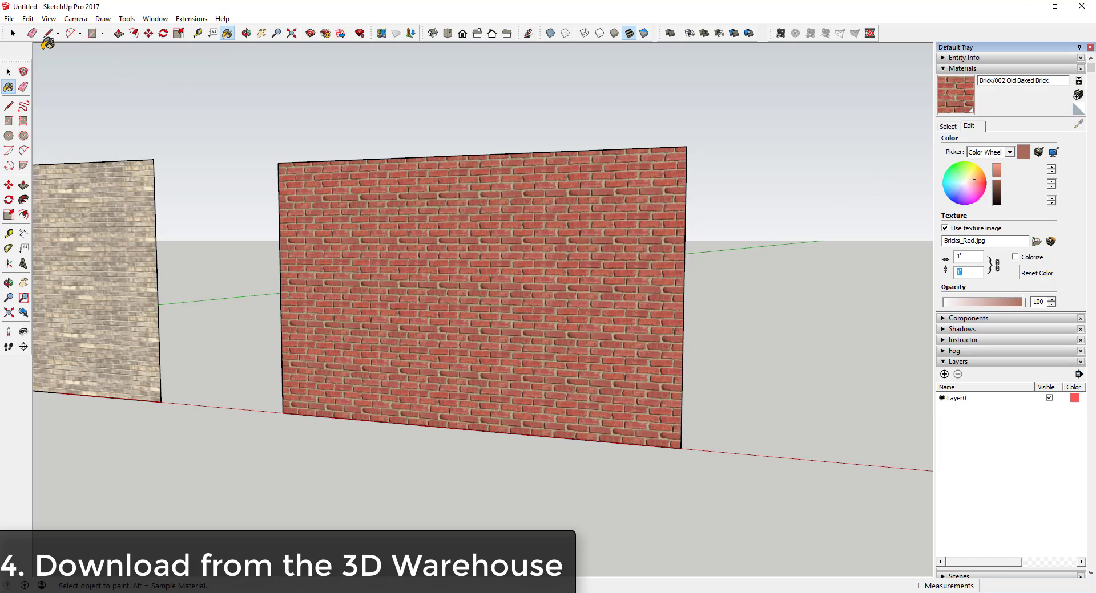
Reopen 3D Warehouse Get Models on the Red Brick House page
{"action": "left_click", "coordinate": [9, 18]}
{"action": "mouse_move", "coordinate": [59, 158]}
{"action": "left_click", "coordinate": [199, 156]}
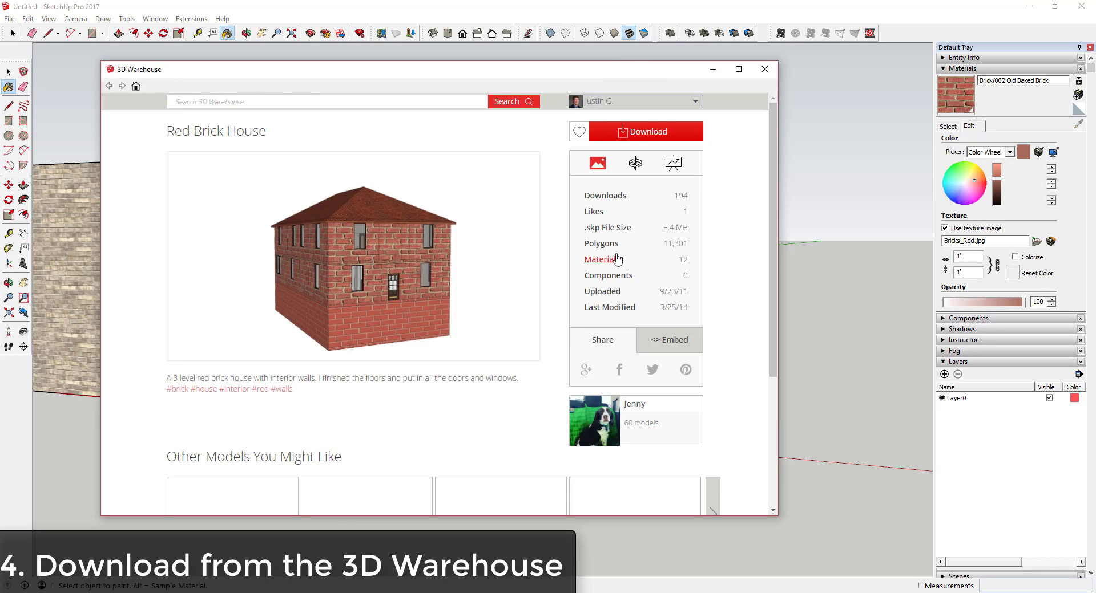
Download Wood/013 Bologna Nut from the Red Brick House materials and paint the wall
{"action": "left_click", "coordinate": [614, 258]}
{"action": "scroll", "coordinate": [631, 365], "scroll_direction": "down", "scroll_amount": 3}
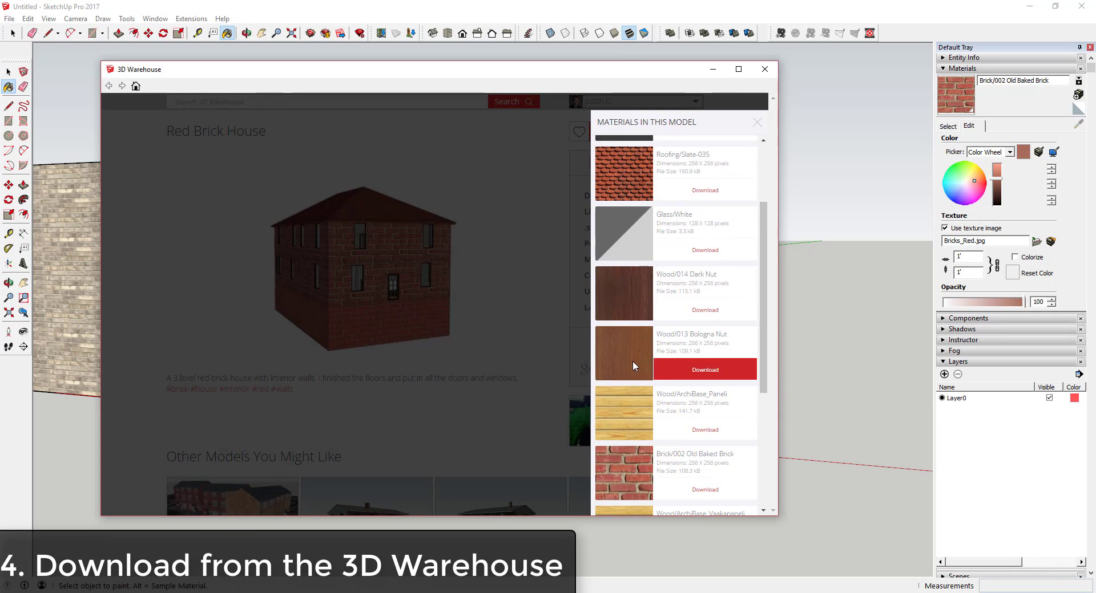
{"action": "left_click", "coordinate": [707, 372]}
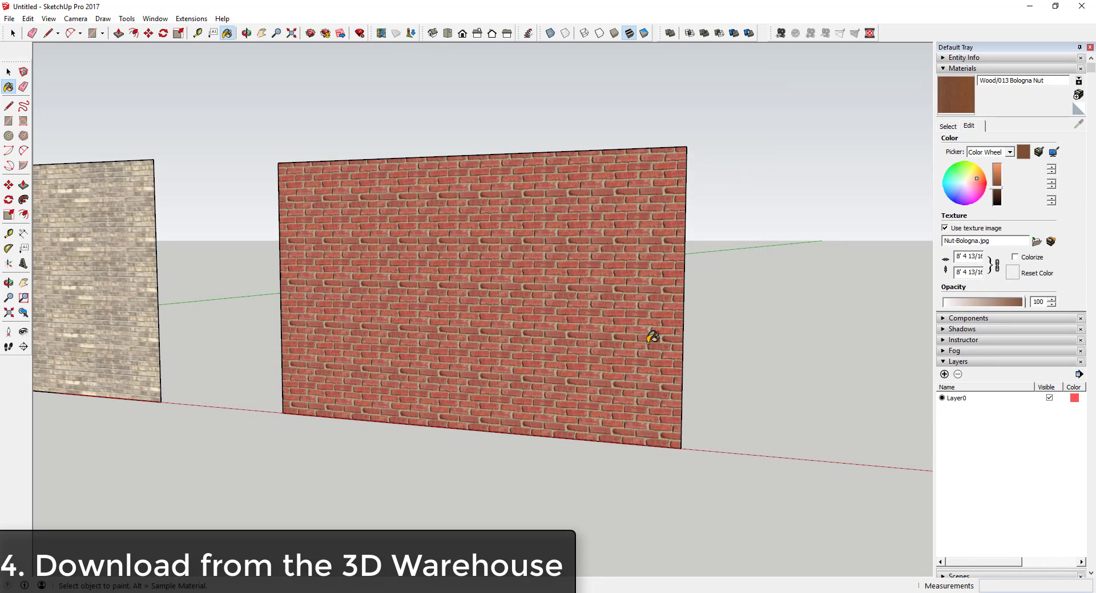
{"action": "left_click", "coordinate": [535, 304]}
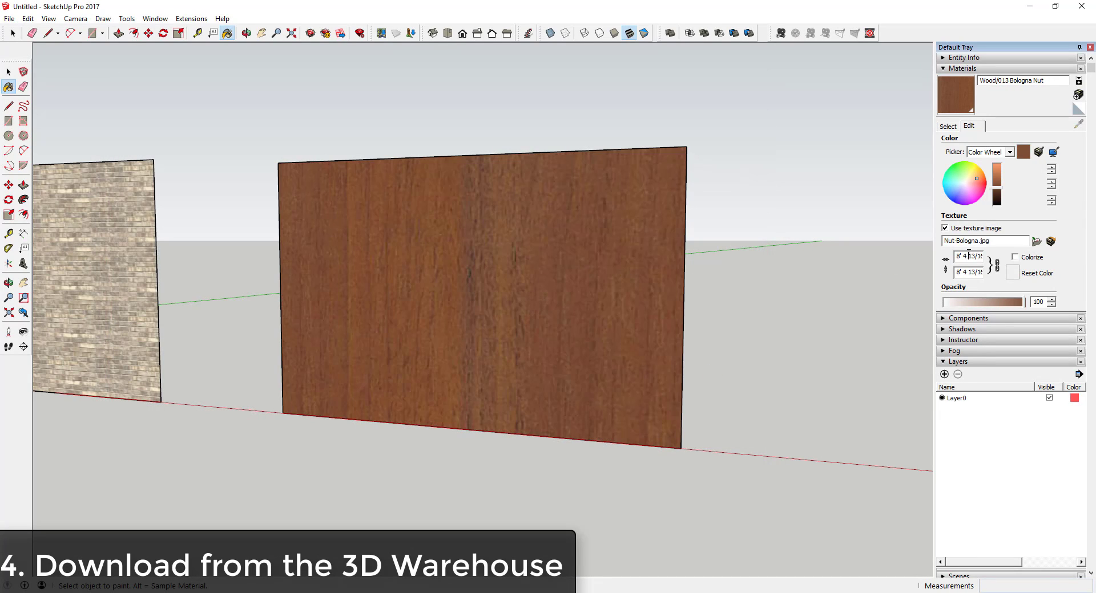
Set the wood texture width to 2', then orbit to inspect the wall
{"action": "left_click_drag", "start_coordinate": [966, 256], "coordinate": [1087, 260]}
{"action": "type", "text": "2'"}
{"action": "key", "text": "Return"}
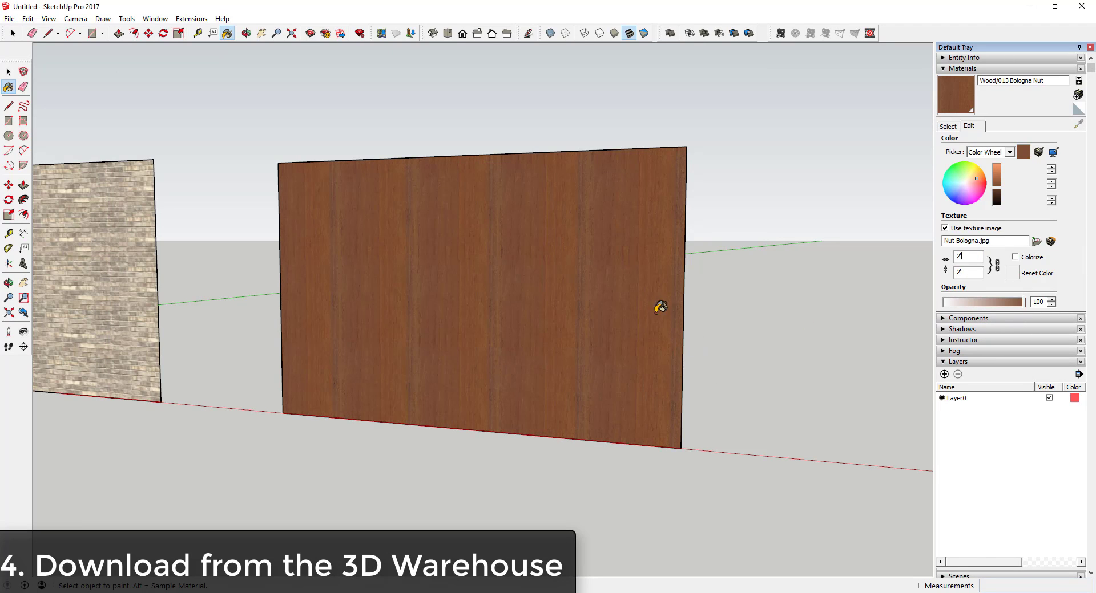
{"action": "mouse_move", "coordinate": [655, 303]}
{"action": "middle_mouse_down"}
{"action": "mouse_move", "coordinate": [594, 340]}
{"action": "mouse_move", "coordinate": [548, 313]}
{"action": "mouse_move", "coordinate": [238, 314]}
{"action": "mouse_move", "coordinate": [558, 367]}
{"action": "middle_mouse_up"}
{"action": "key", "text": "space"}
{"action": "scroll", "coordinate": [572, 309], "scroll_direction": "up", "scroll_amount": 3}
{"action": "scroll", "coordinate": [553, 302], "scroll_direction": "up", "scroll_amount": 3}
{"action": "scroll", "coordinate": [554, 298], "scroll_direction": "down", "scroll_amount": 3}
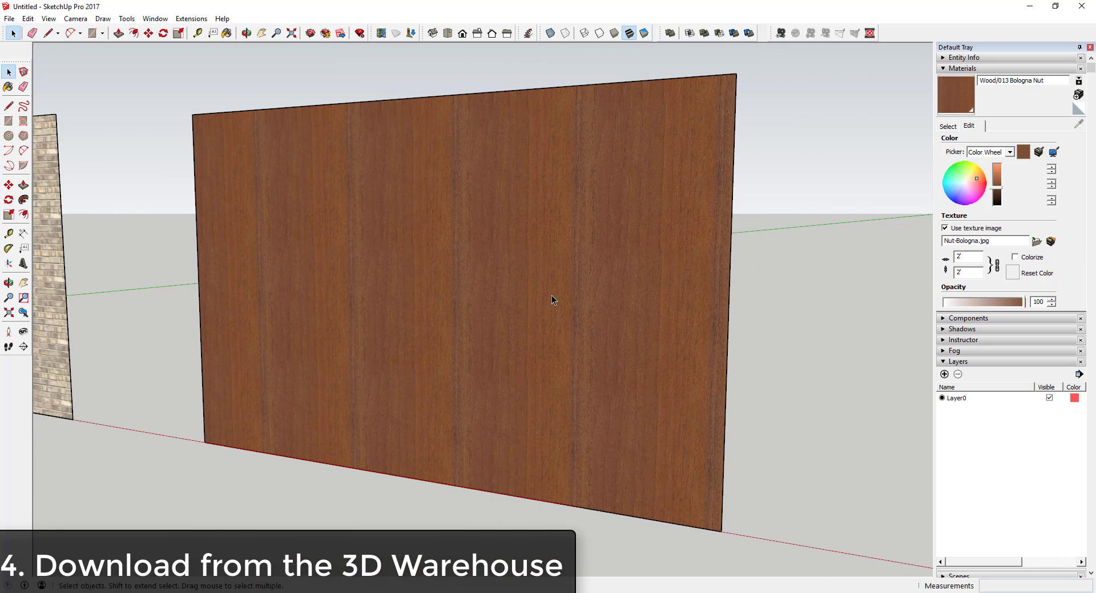